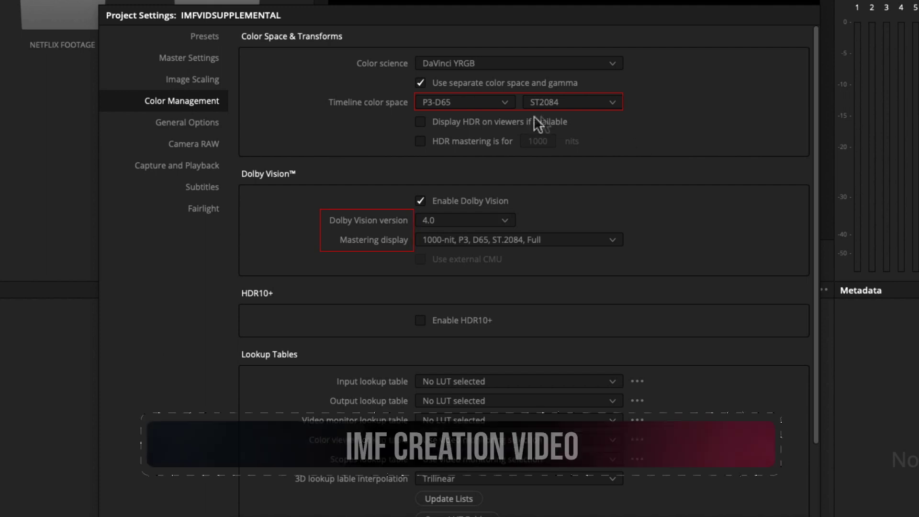
# - Leave the timeline colour space and ST2084 gamma unchanged and cancel Project Settings
pyautogui.click(504, 103)
pyautogui.click(503, 102)
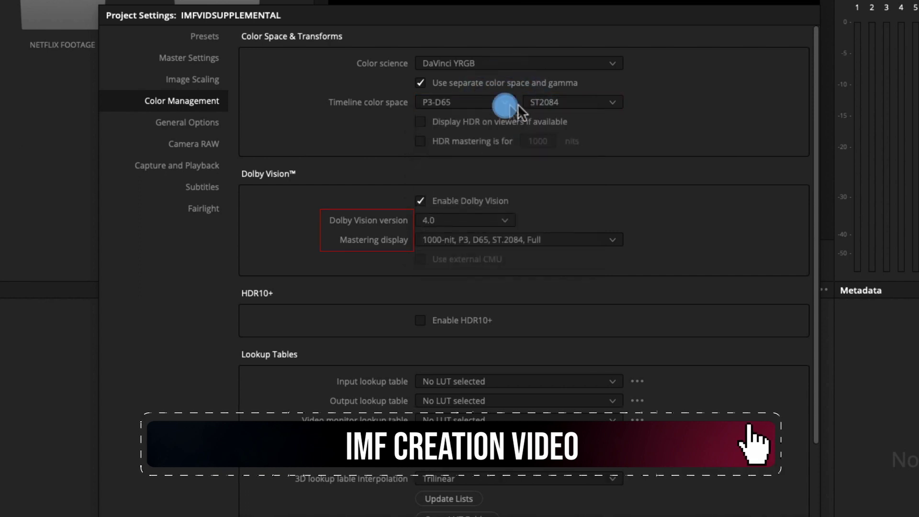
pyautogui.click(615, 100)
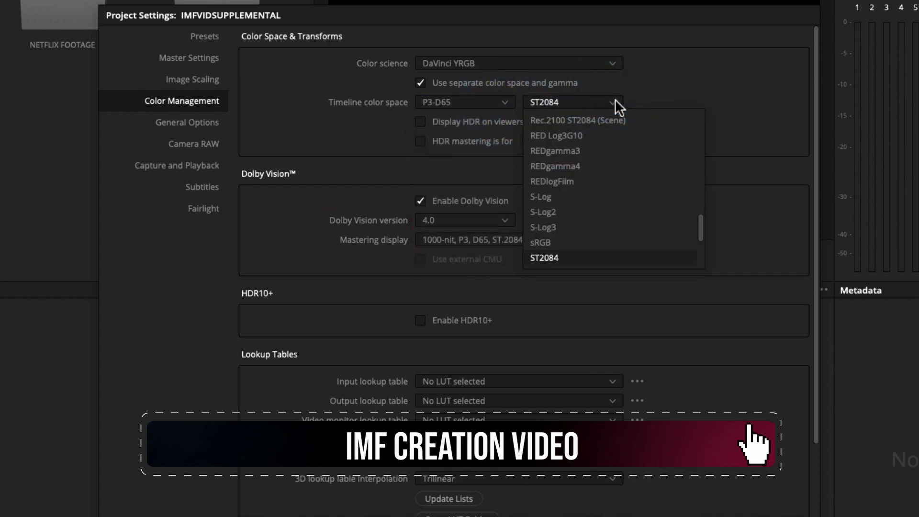
pyautogui.click(614, 101)
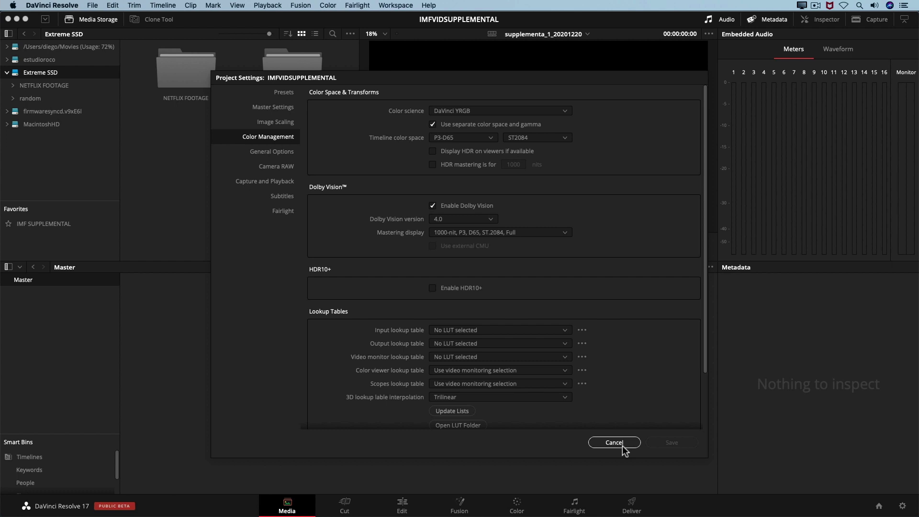
pyautogui.click(615, 442)
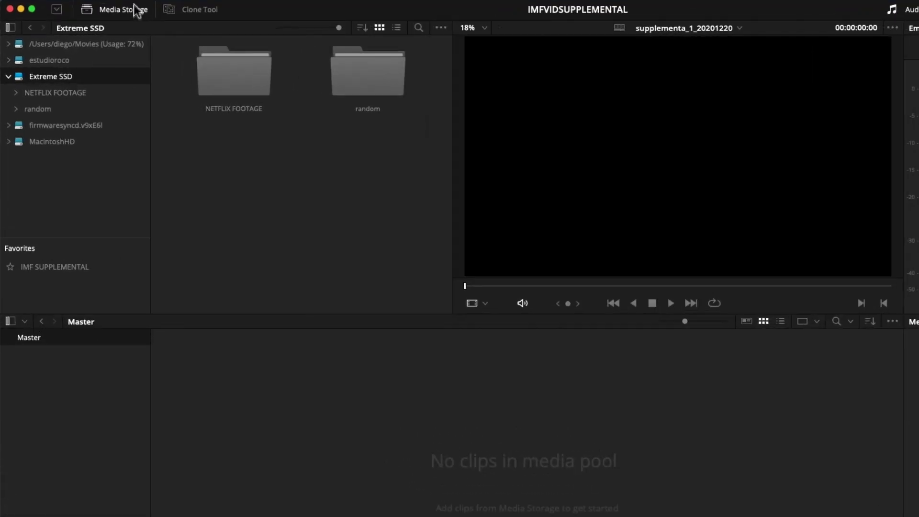
# - Browse NETFLIX FOOTAGE > IMF SUPPLEMENTAL and preview the IMF clip and both Meridian insert patches
pyautogui.click(35, 95)
pyautogui.doubleClick(358, 84)
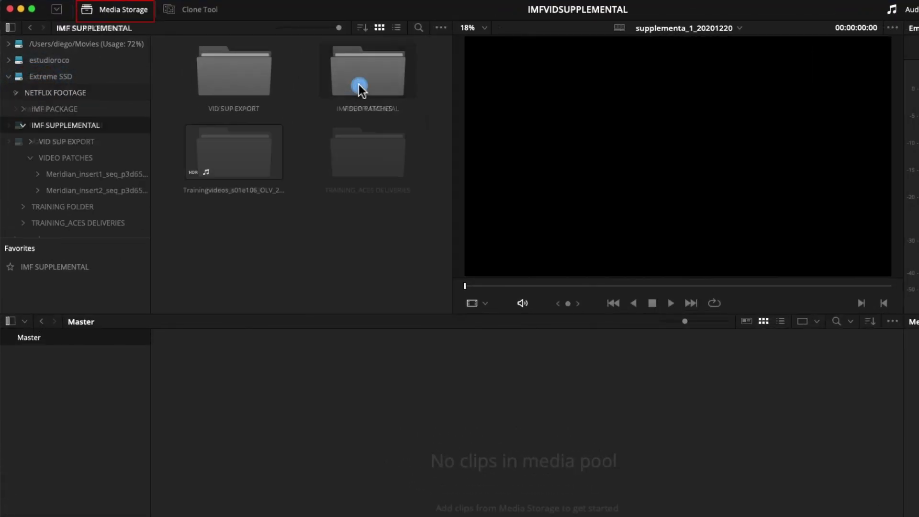
pyautogui.click(245, 156)
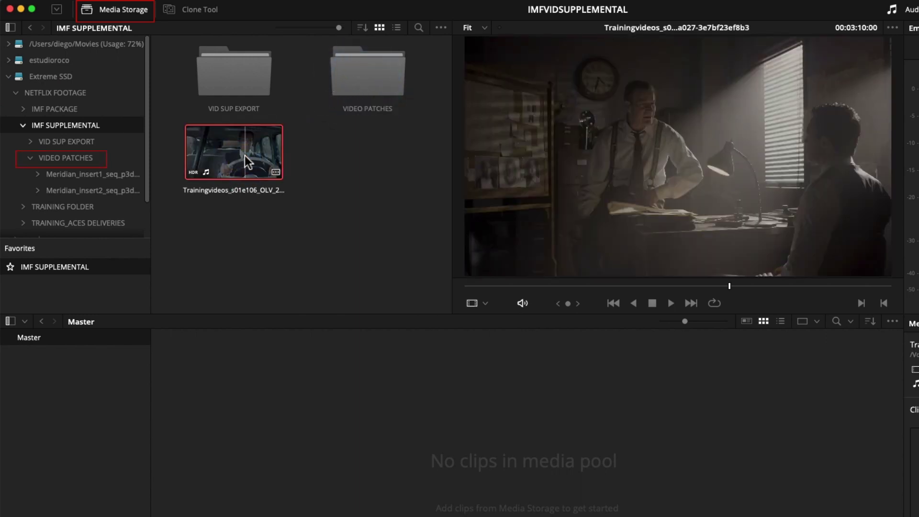
pyautogui.click(102, 174)
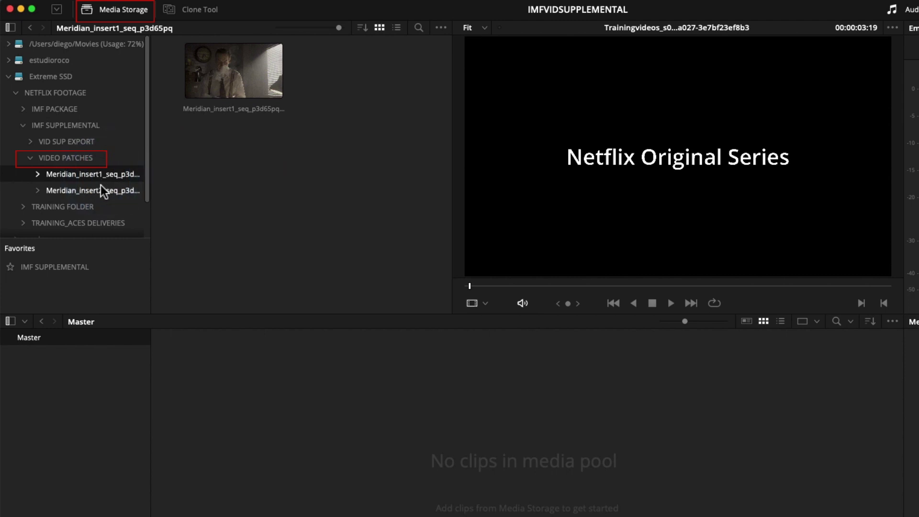
pyautogui.click(100, 185)
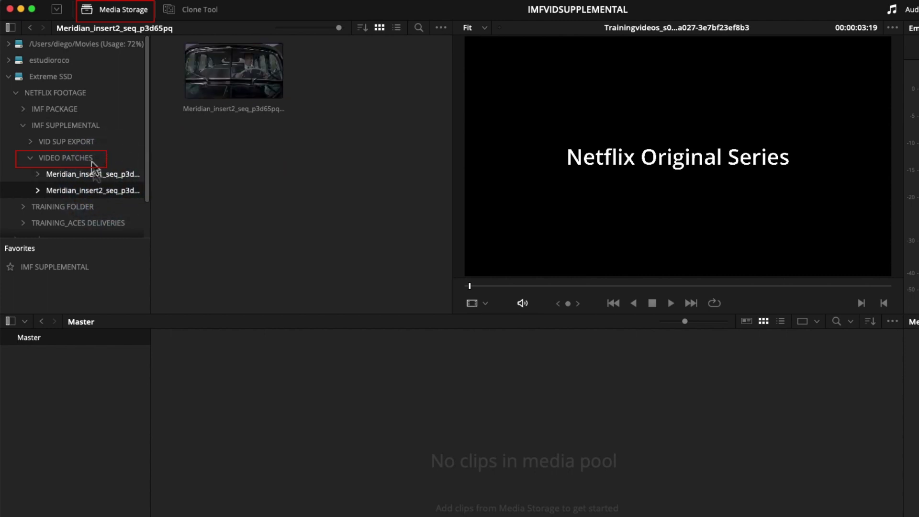
pyautogui.click(91, 126)
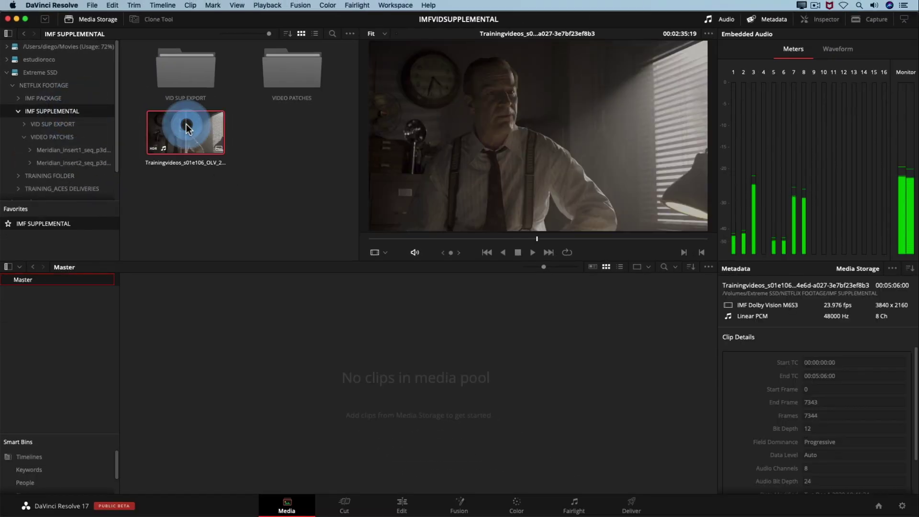
# - Add the IMF clip and the VIDEO PATCHES folder as a bin to the Master media pool
pyautogui.moveTo(187, 128)
pyautogui.mouseDown()
pyautogui.moveTo(116, 266)
pyautogui.moveTo(72, 323)
pyautogui.mouseUp()
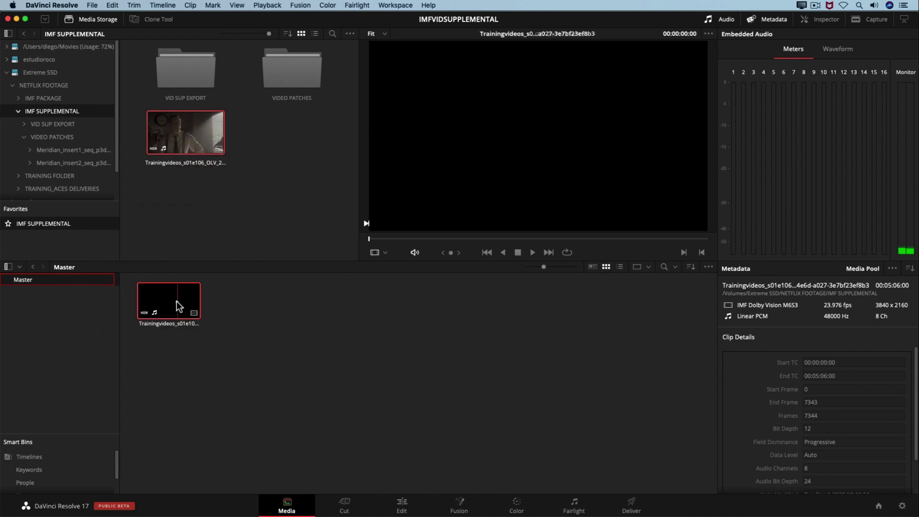
pyautogui.click(305, 72)
pyautogui.moveTo(304, 76); pyautogui.dragTo(67, 317)
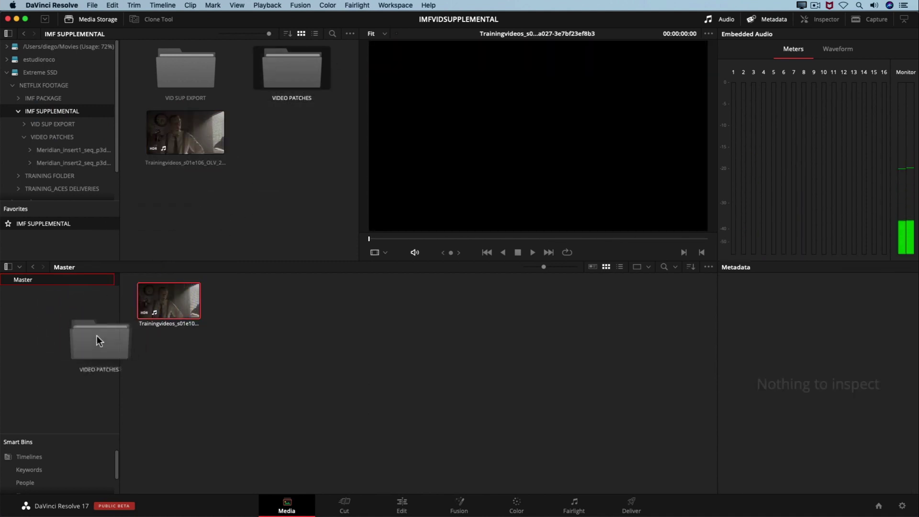
pyautogui.click(22, 280)
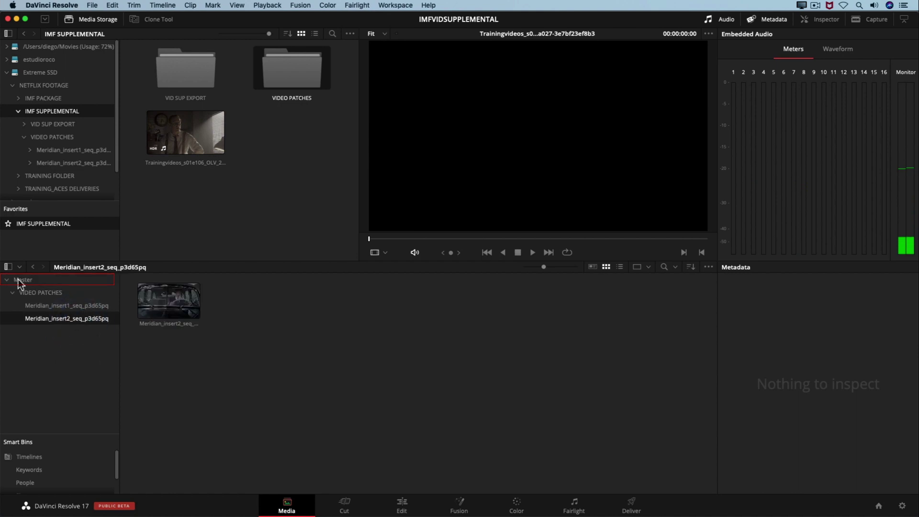
pyautogui.click(157, 303)
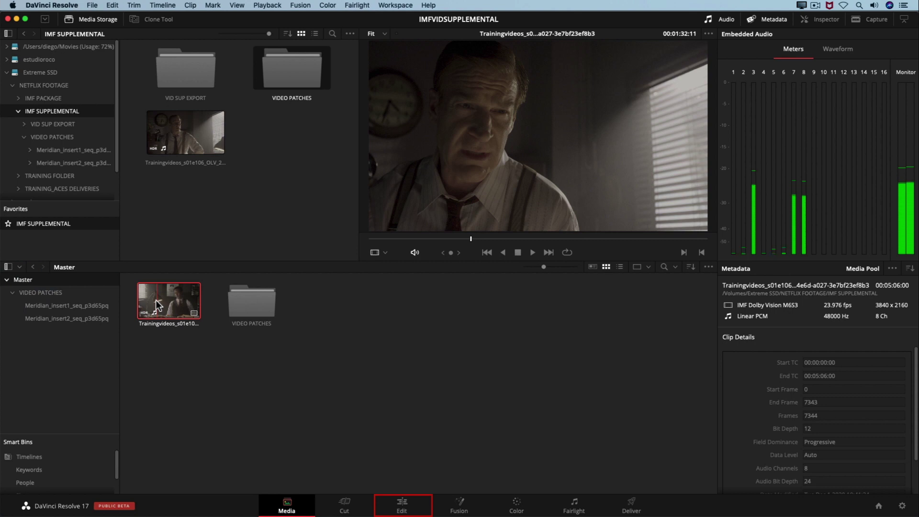
# - On the Edit page, create timeline Supplemental_1_20201220 from the IMF clip's composition playlist
pyautogui.click(401, 505)
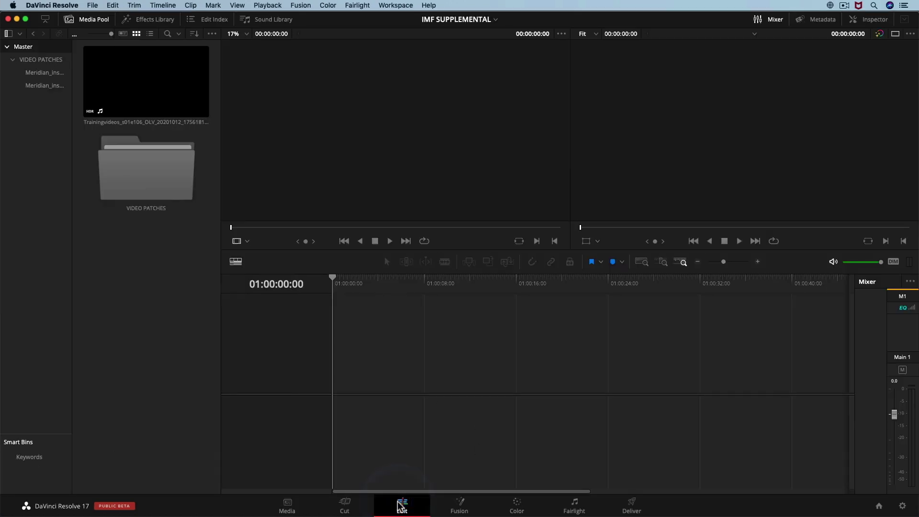
pyautogui.click(150, 82)
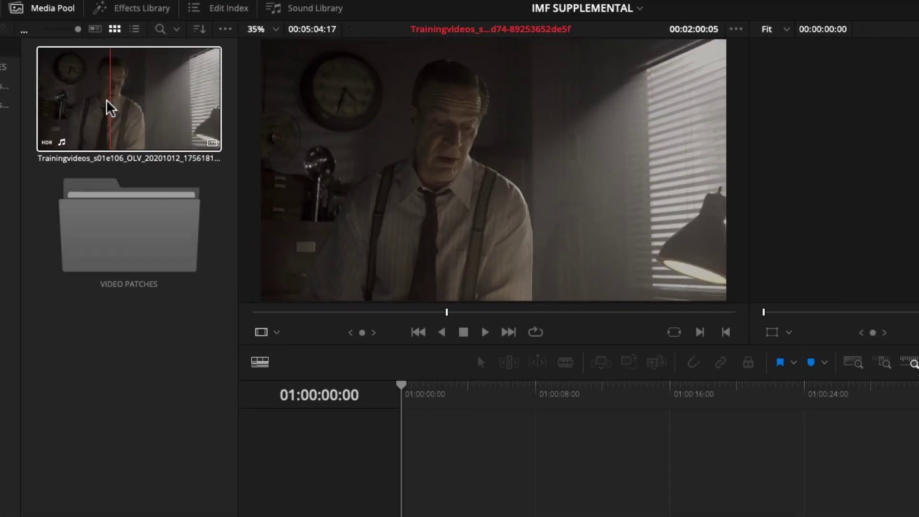
pyautogui.rightClick(121, 102)
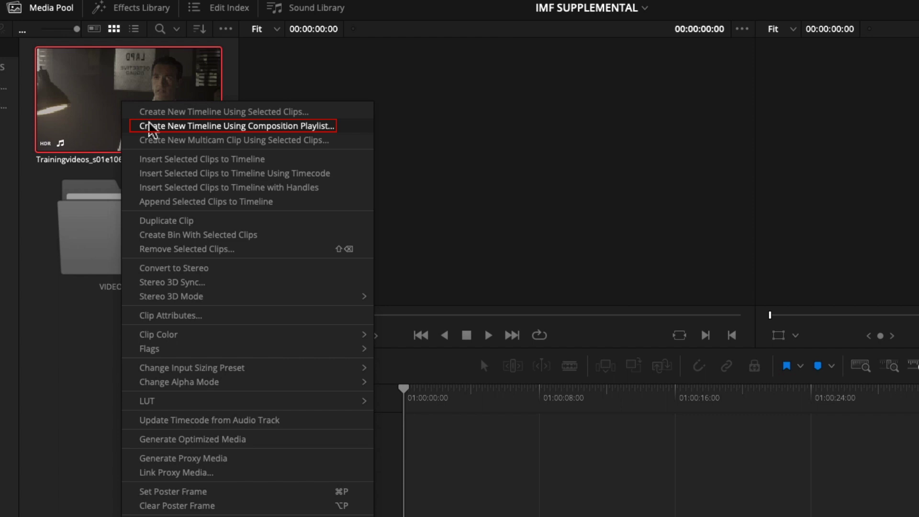
pyautogui.click(151, 126)
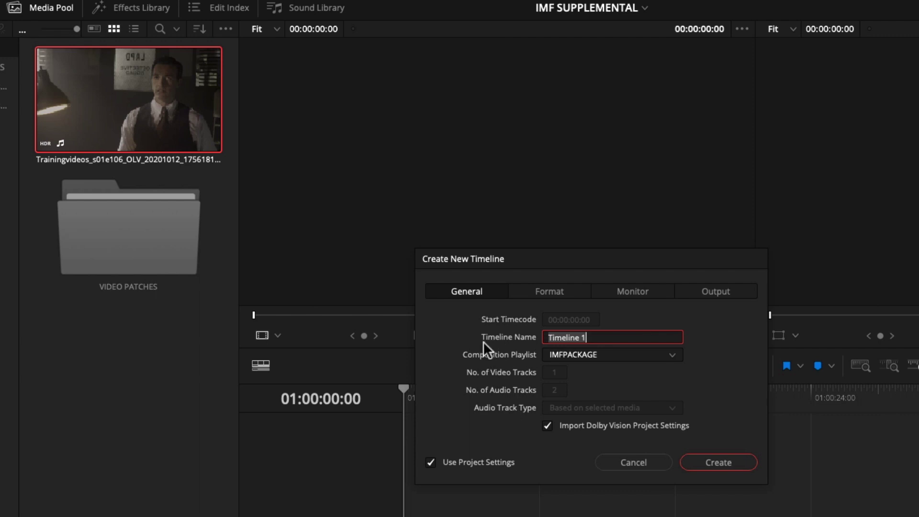
pyautogui.click(597, 335)
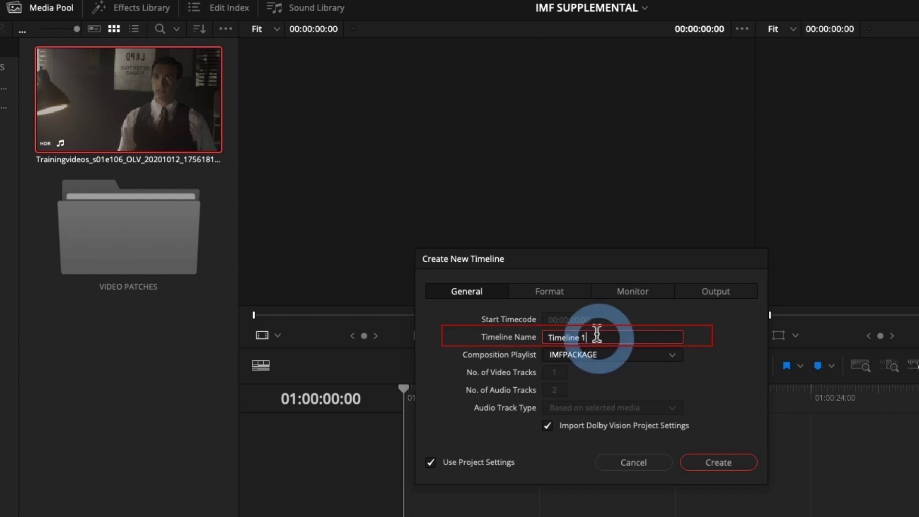
pyautogui.press('BackSpace')
pyautogui.write('Supplemental_1_20201220')
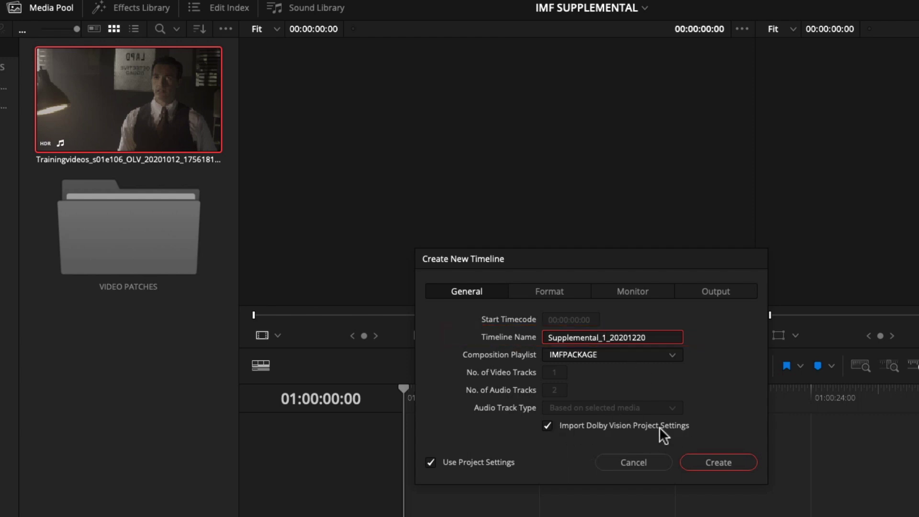
pyautogui.click(741, 462)
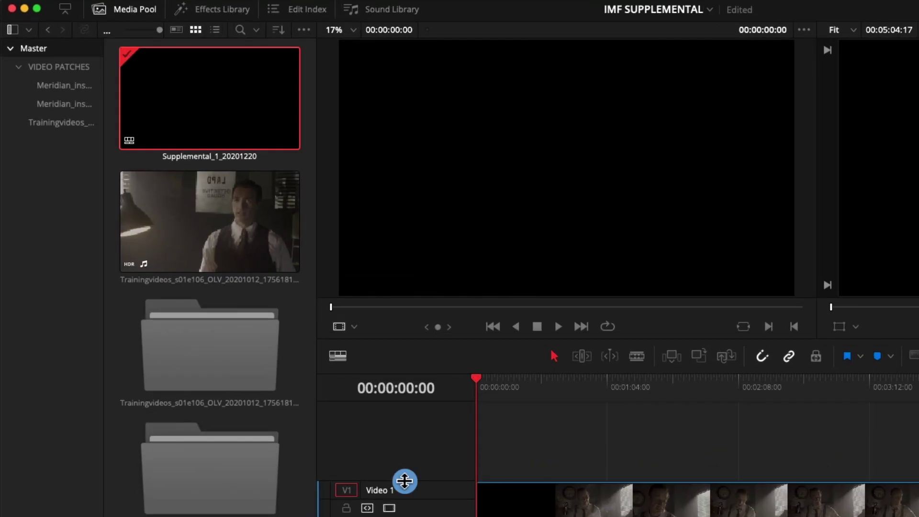
# - Build a timeline from the IMF clip's composition playlist
pyautogui.click(262, 249)
pyautogui.rightClick(261, 246)
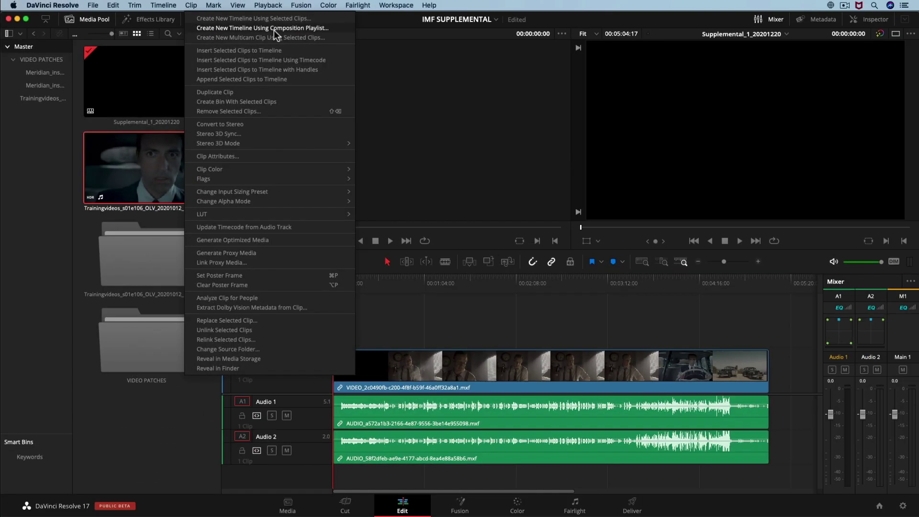
pyautogui.click(274, 30)
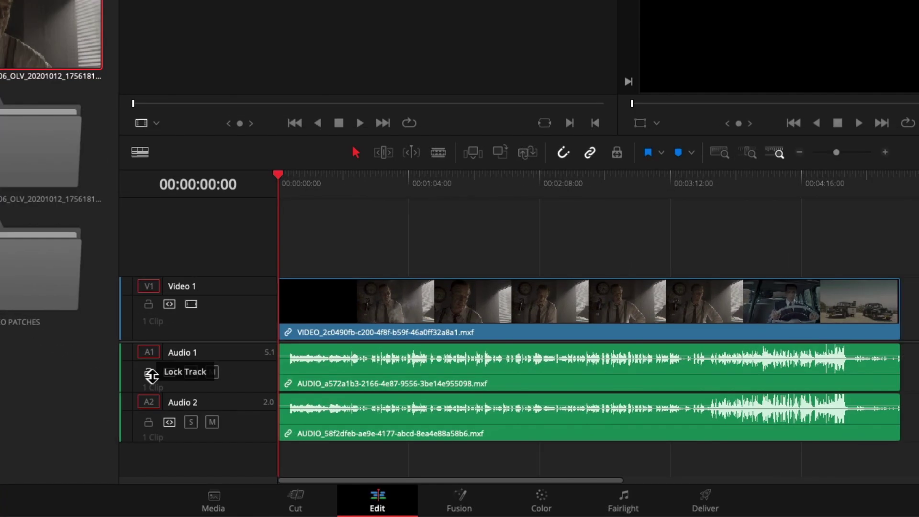
# - Lock the Audio 1 and Audio 2 tracks and begin entering a playhead timecode
pyautogui.click(150, 372)
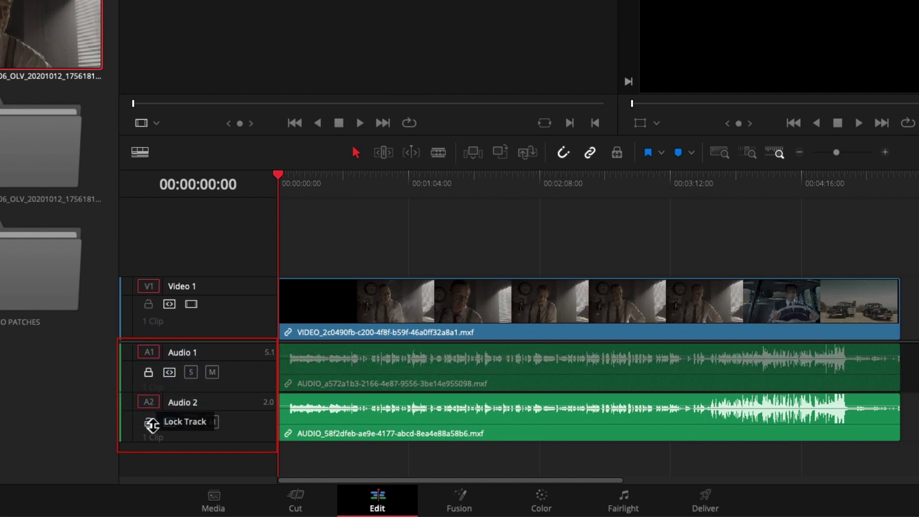
pyautogui.click(152, 424)
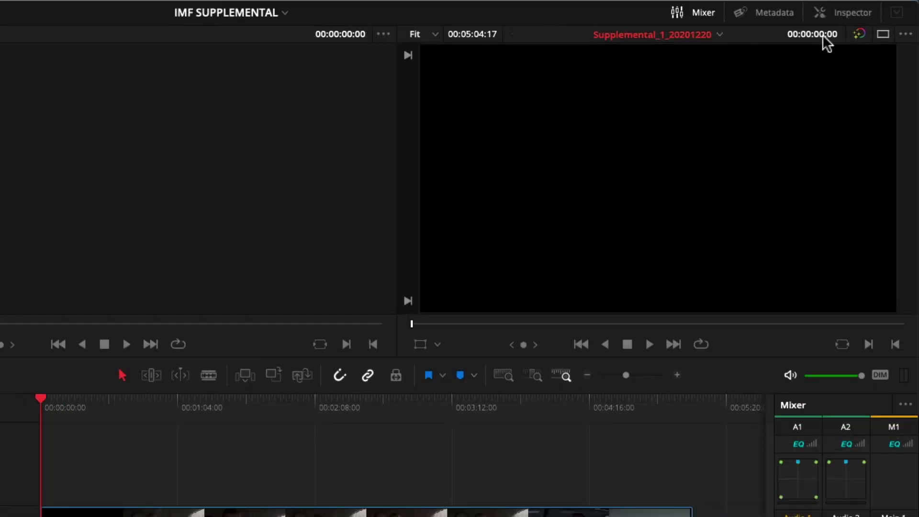
pyautogui.click(824, 36)
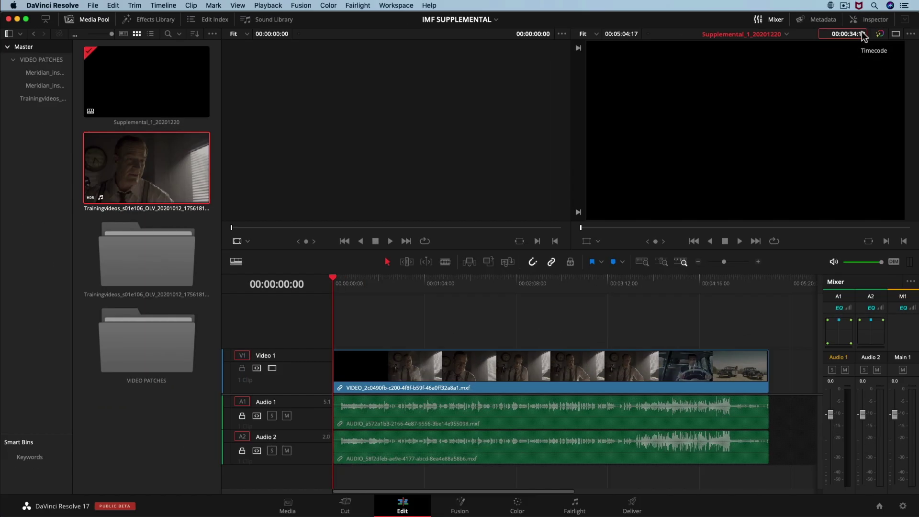
# - Overwrite the Meridian_insert1 patch onto Video 1 at 00:00:34:18
pyautogui.write('8')
pyautogui.press('Return')
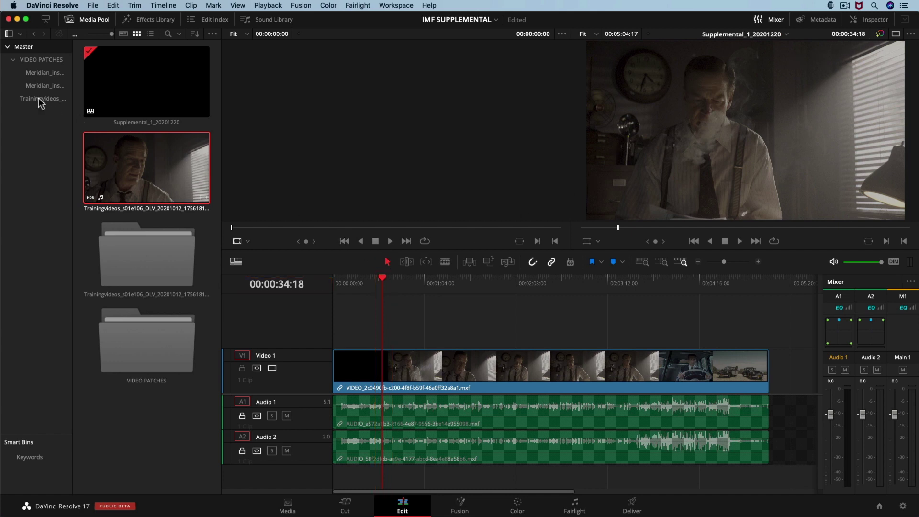
pyautogui.click(45, 73)
pyautogui.click(112, 89)
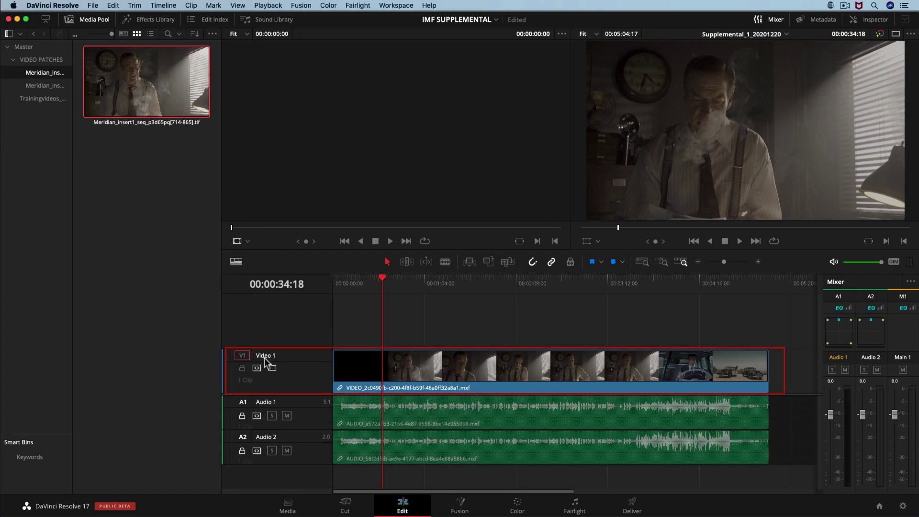
pyautogui.click(170, 90)
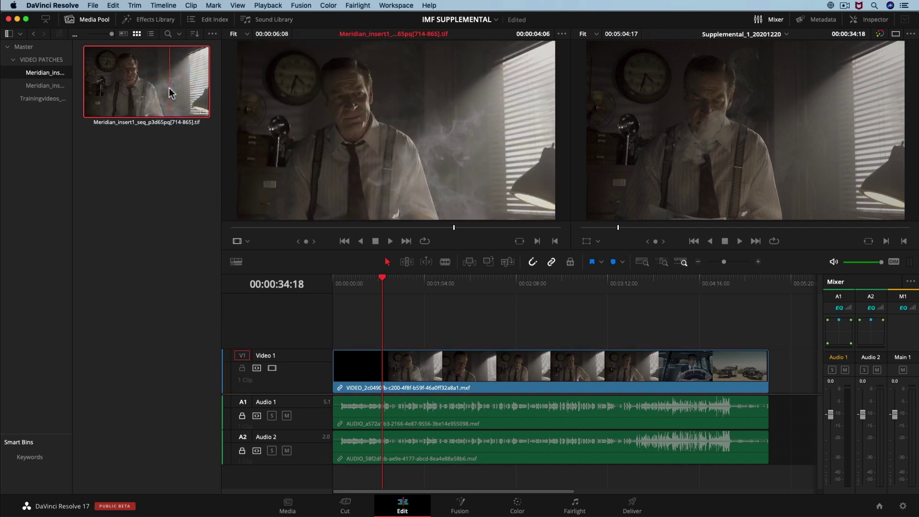
pyautogui.moveTo(178, 95)
pyautogui.mouseDown()
pyautogui.moveTo(349, 236)
pyautogui.moveTo(379, 377)
pyautogui.mouseUp()
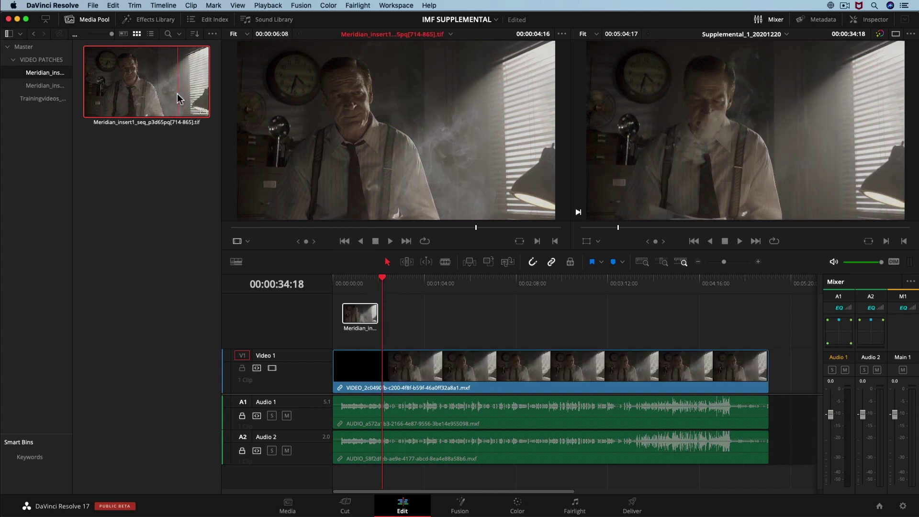
pyautogui.moveTo(379, 377)
pyautogui.mouseDown()
pyautogui.moveTo(163, 91)
pyautogui.moveTo(488, 271)
pyautogui.mouseUp()
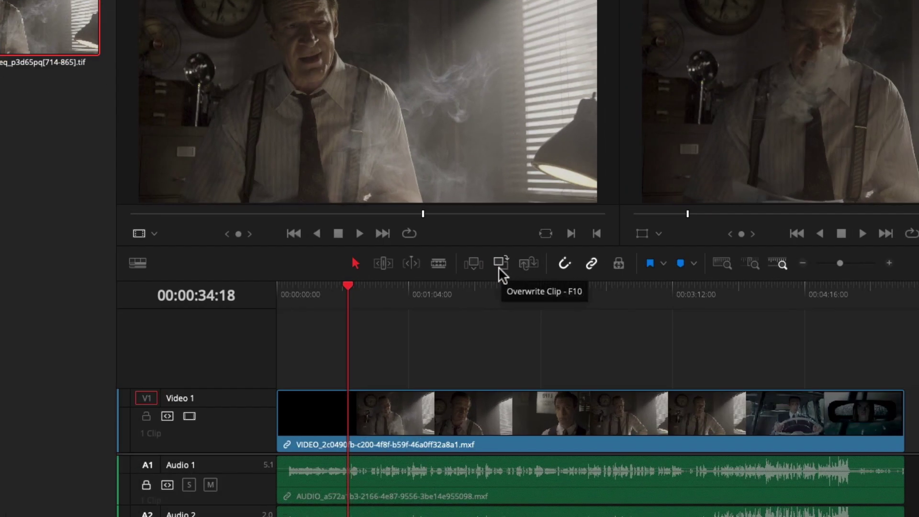
pyautogui.moveTo(489, 269); pyautogui.dragTo(487, 266)
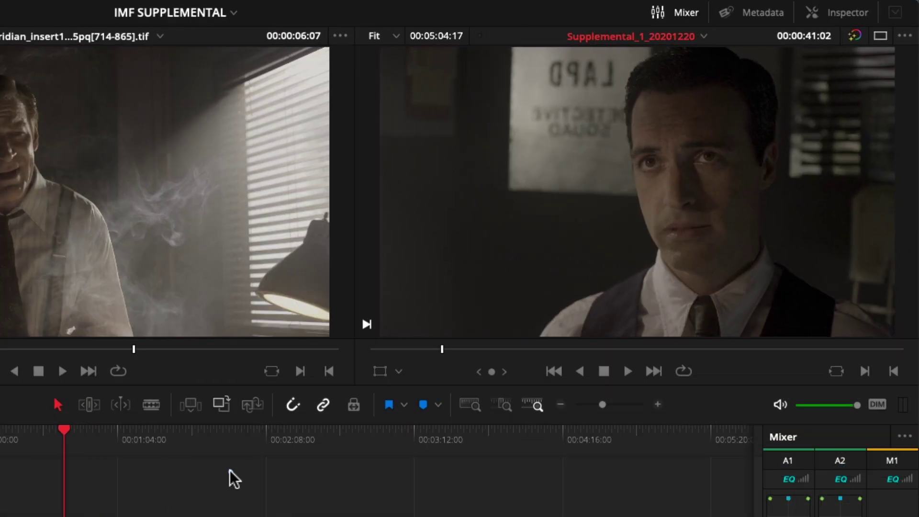
pyautogui.click(494, 302)
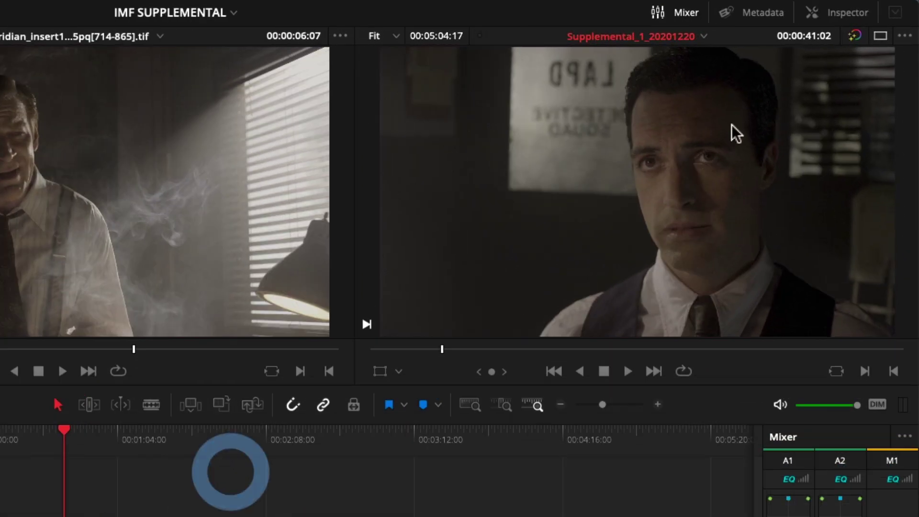
# - Move the playhead to 00:03:29:01
pyautogui.click(790, 38)
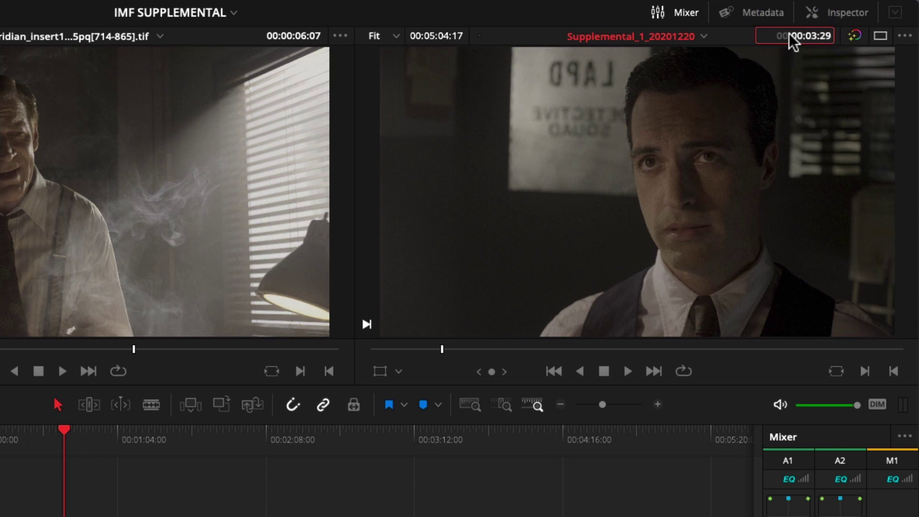
pyautogui.write('01')
pyautogui.press('Return')
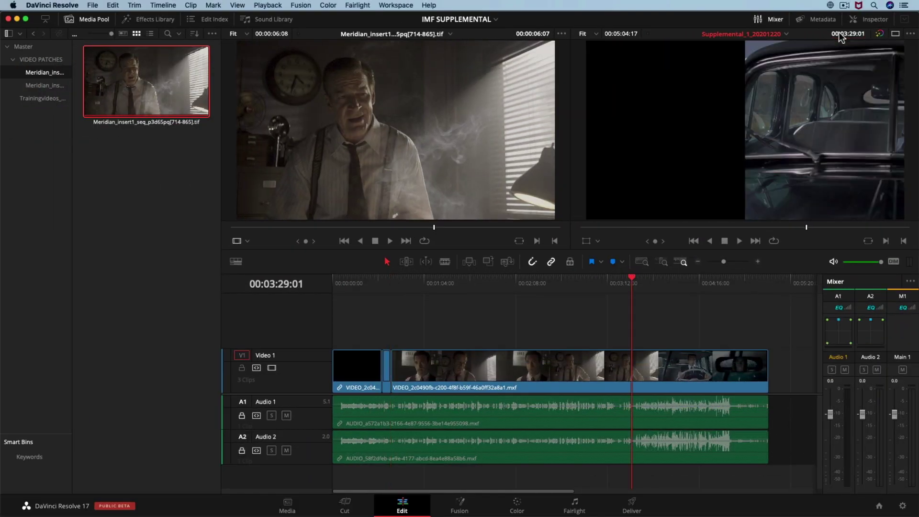
# - Overwrite the Meridian insert2 patch onto Video 1 at the playhead and zoom in on it
pyautogui.click(29, 85)
pyautogui.click(127, 86)
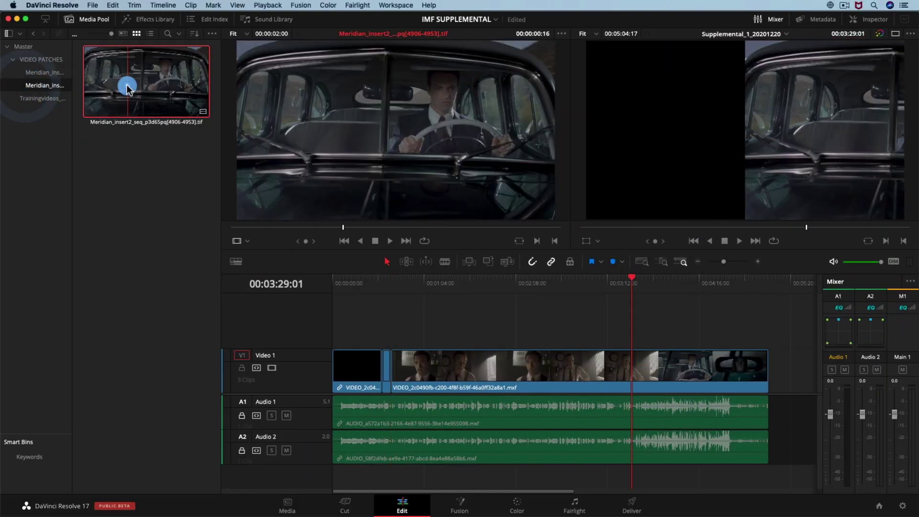
pyautogui.click(491, 264)
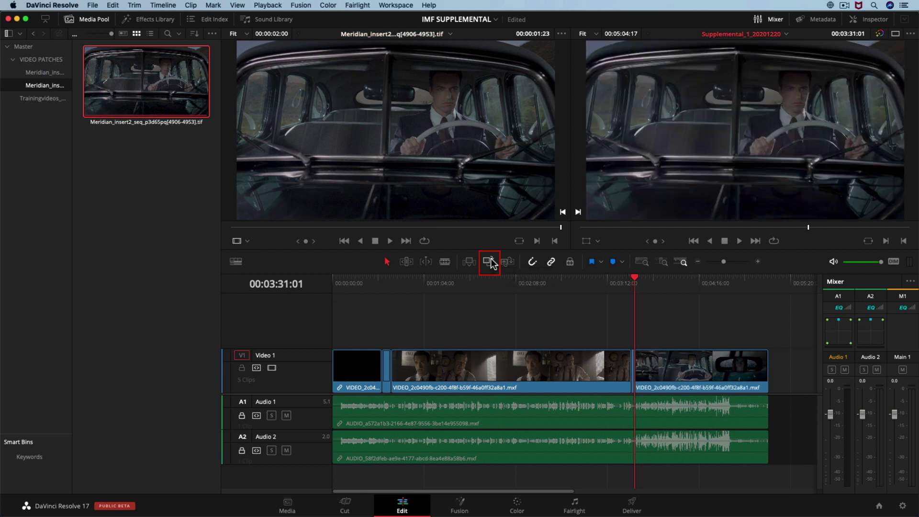
pyautogui.click(761, 264)
pyautogui.click(761, 264)
pyautogui.click(759, 265)
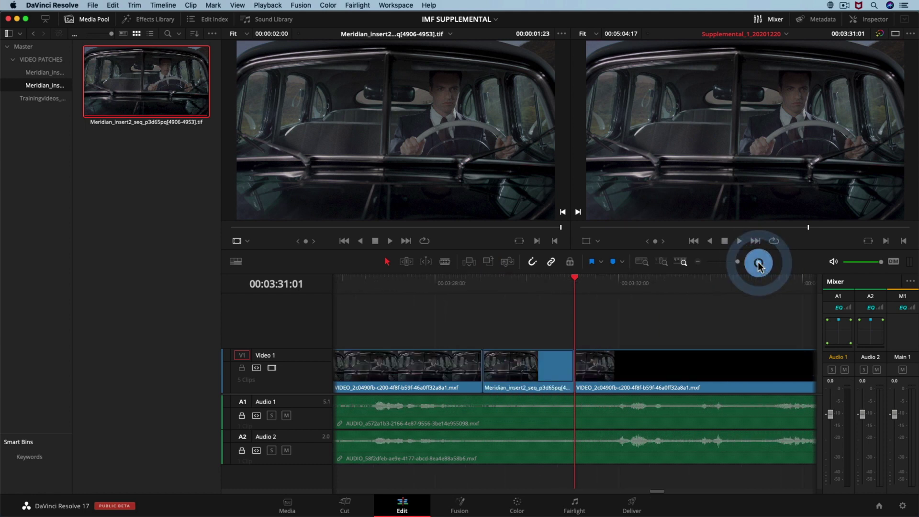
# - Step frame by frame across the second patch's edit points to verify it
pyautogui.press('Left')
pyautogui.press('Right')
pyautogui.press('Right')
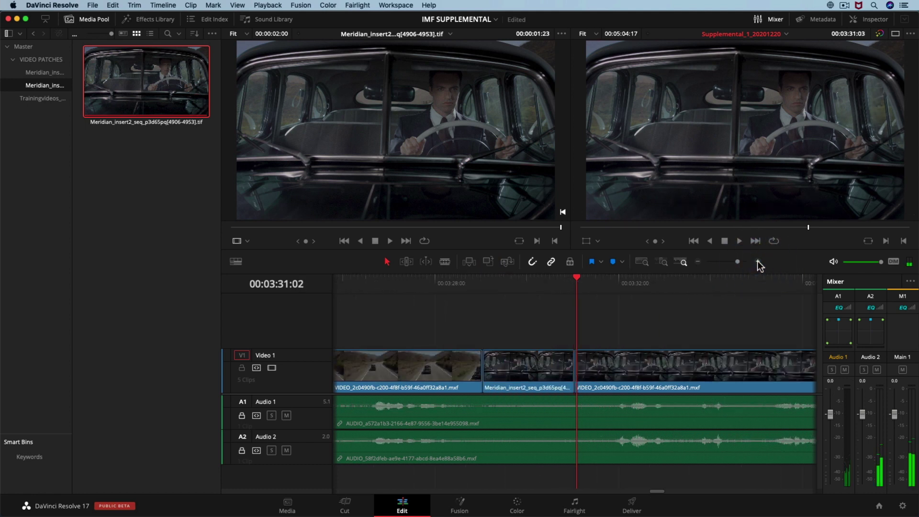
pyautogui.press('Right')
pyautogui.press('Left')
pyautogui.press('Left')
pyautogui.press('Up')
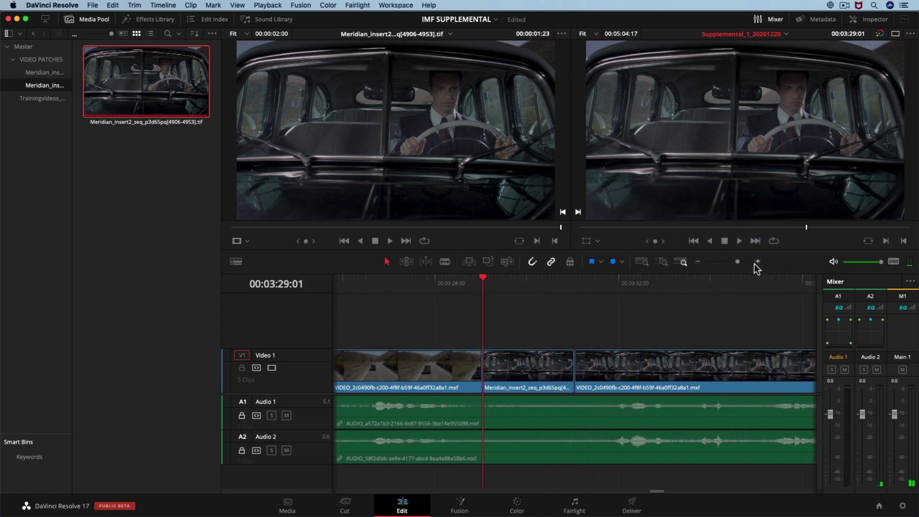
pyautogui.press('Left')
pyautogui.press('Right')
pyautogui.press('Right')
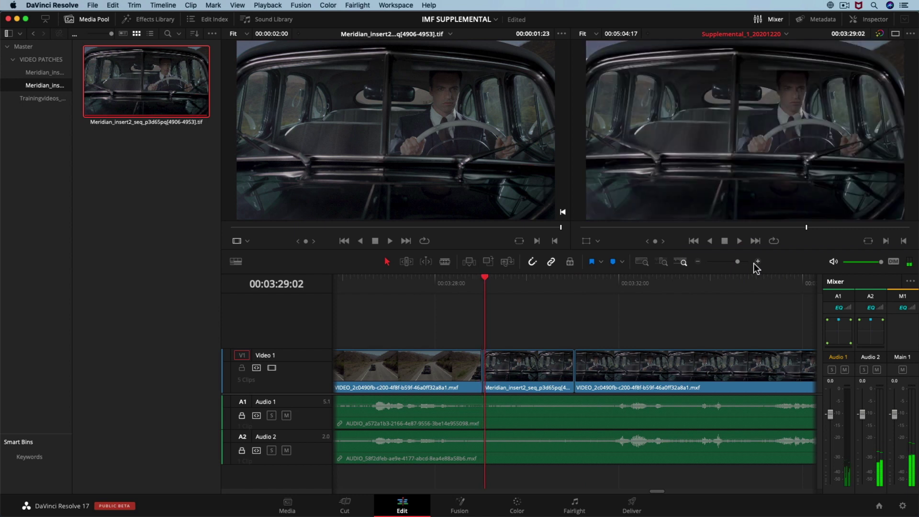
pyautogui.press('Left')
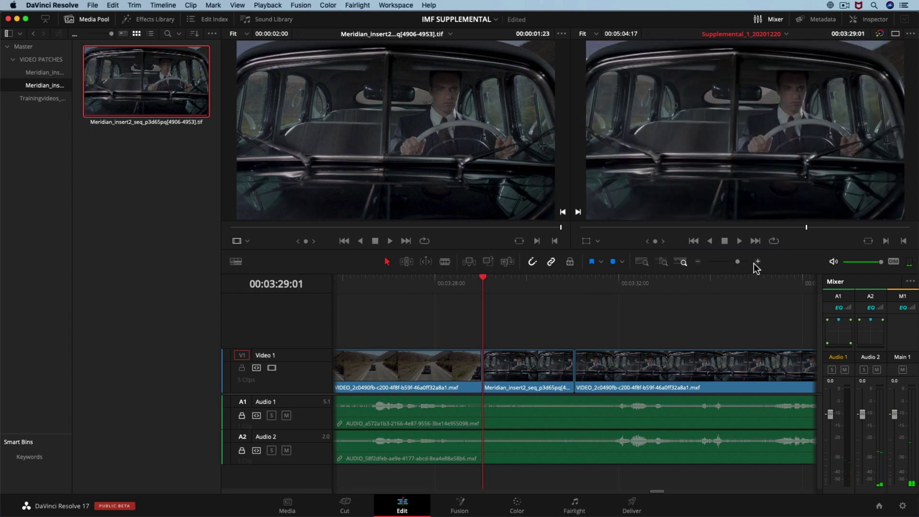
# - Check the first patch's out and in points frame by frame, zoom out, and open the Color page
pyautogui.press('Up')
pyautogui.press('Left')
pyautogui.press('Left')
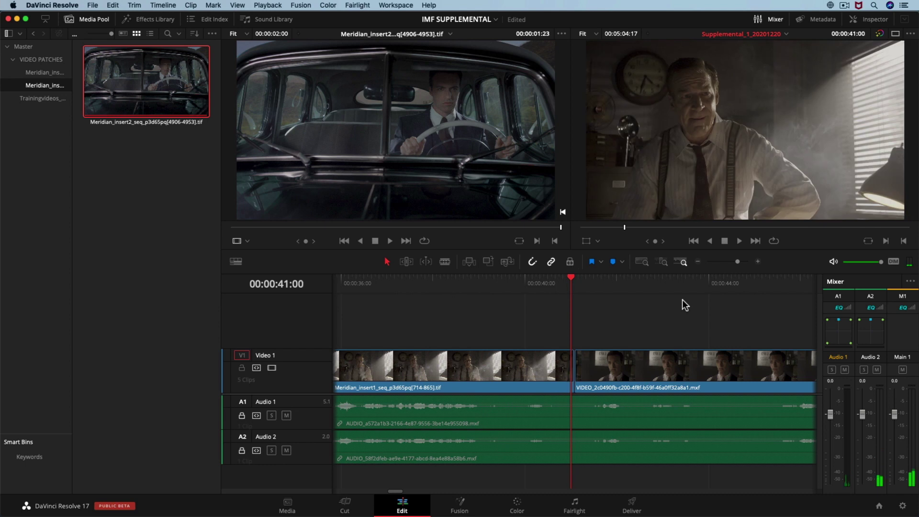
pyautogui.press('Right')
pyautogui.press('Right')
pyautogui.press('Right')
pyautogui.press('Left')
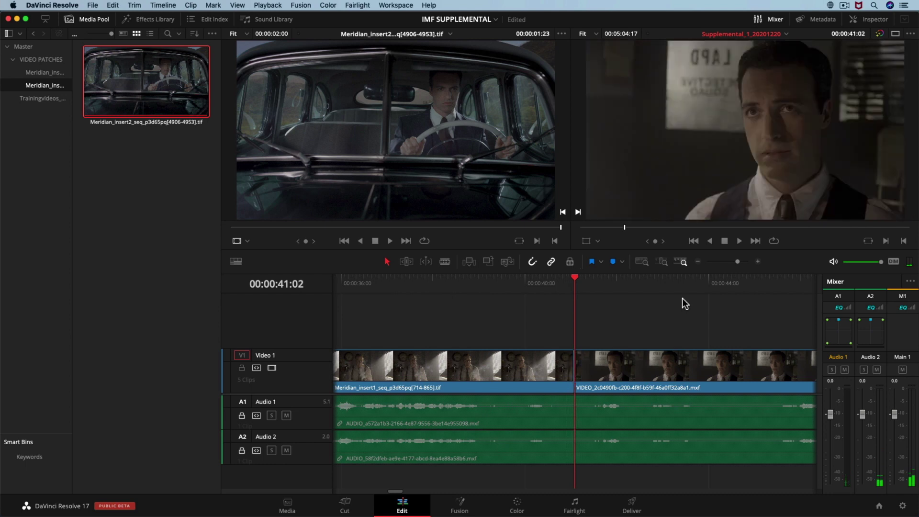
pyautogui.press('Up')
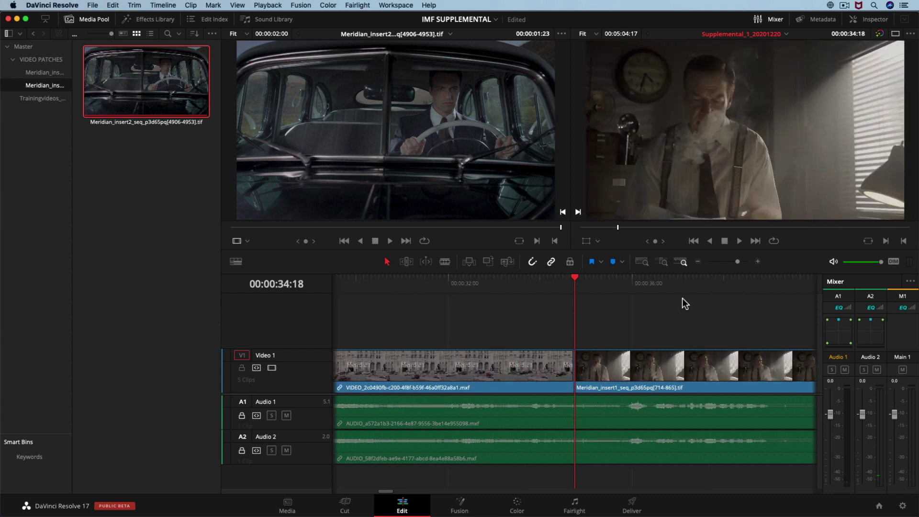
pyautogui.press('Left')
pyautogui.press('Left')
pyautogui.press('Right')
pyautogui.press('Right')
pyautogui.press('Right')
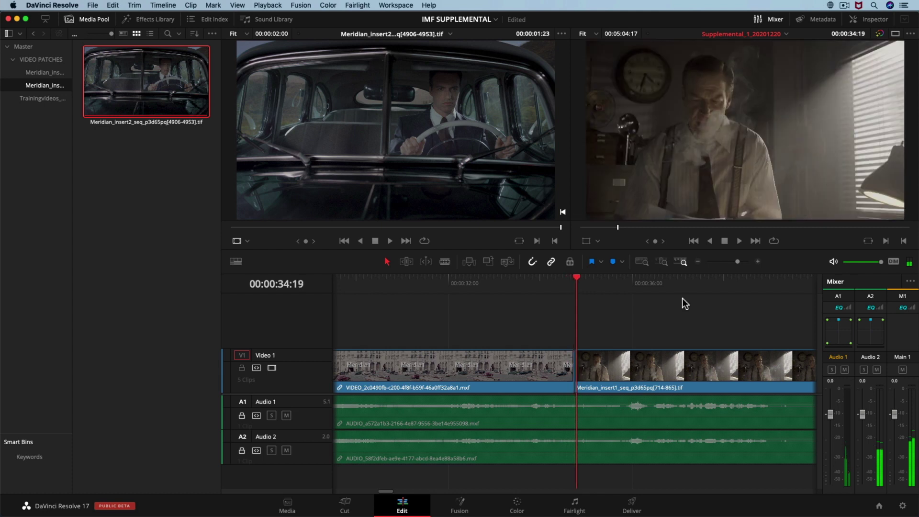
pyautogui.press('Right')
pyautogui.press('Right')
pyautogui.hotkey('shift', 'z')
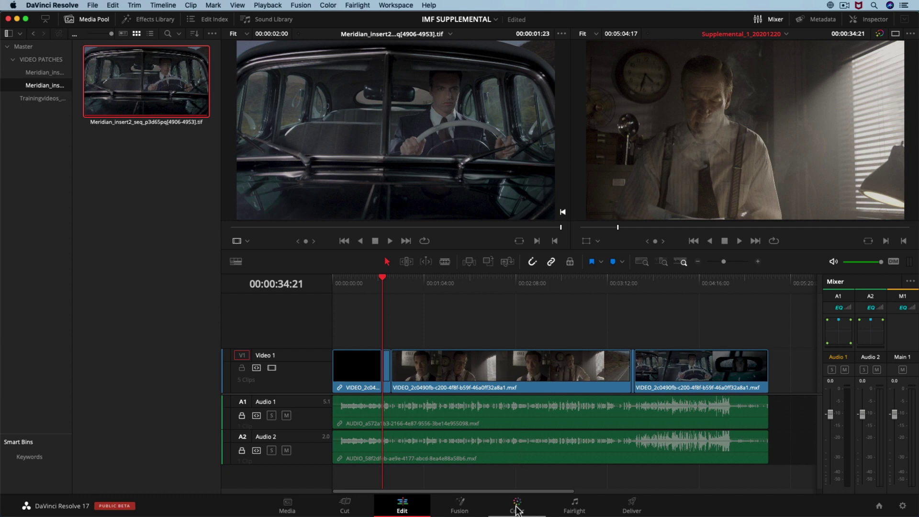
pyautogui.click(517, 511)
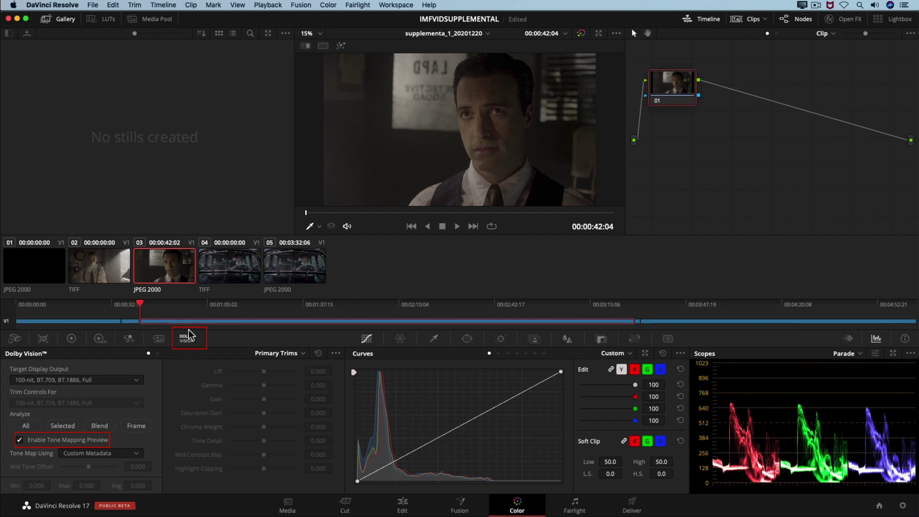
# - Set the first clip's theatre shot at 00:00:21:23 to tone map using Original Metadata
pyautogui.click(39, 270)
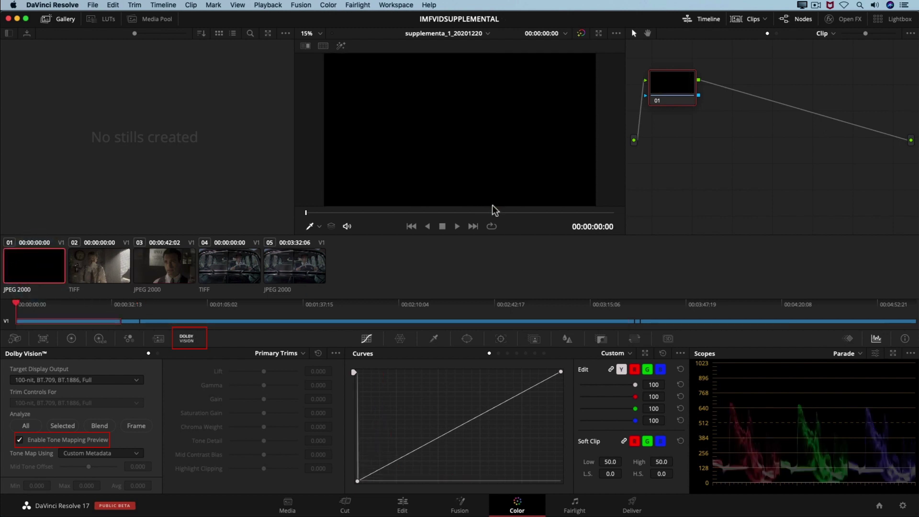
pyautogui.click(497, 213)
pyautogui.click(495, 212)
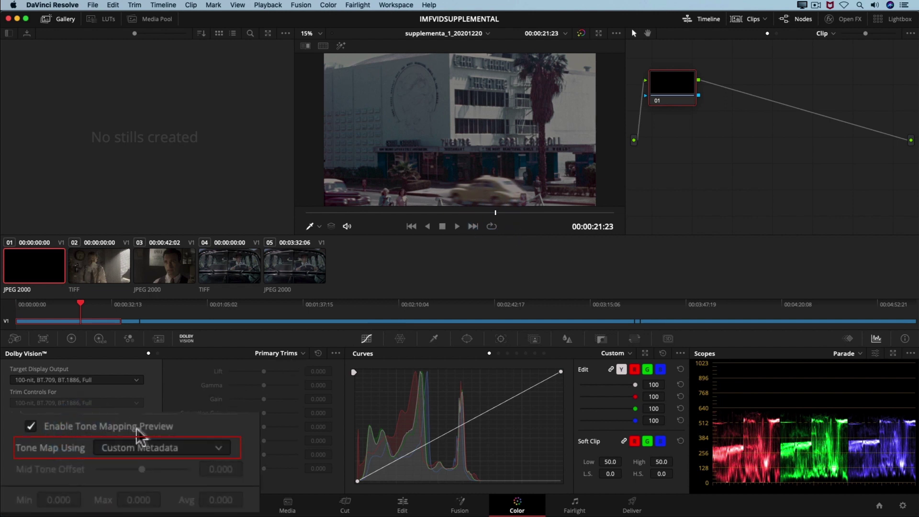
pyautogui.click(110, 447)
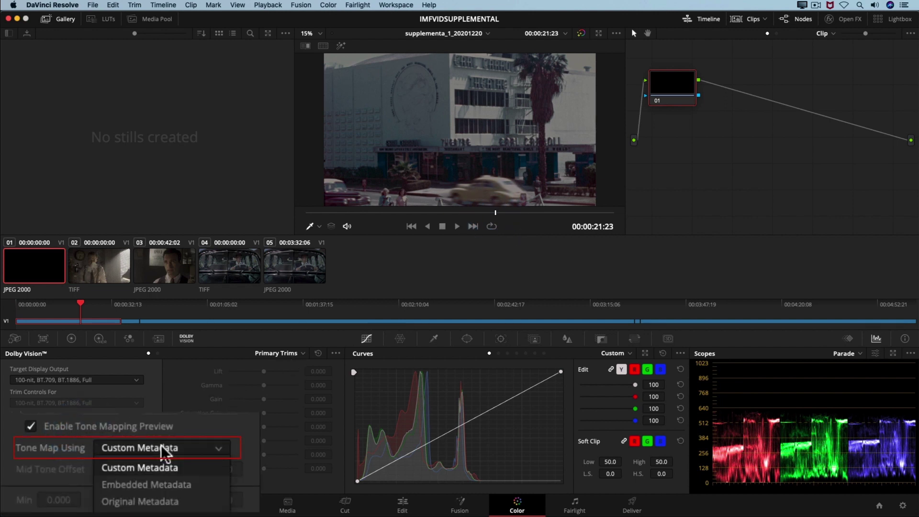
pyautogui.click(161, 501)
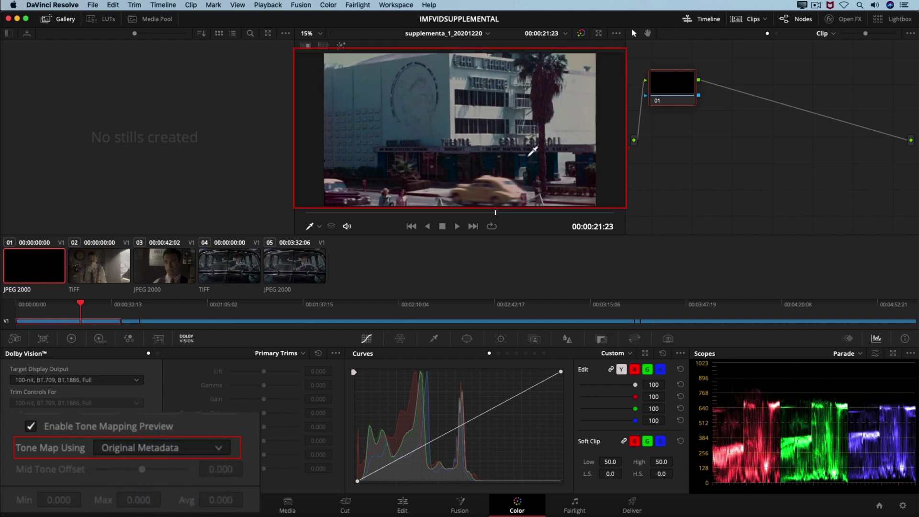
# - Compare the image with tone mapping preview off and on, then load clip 03
pyautogui.click(63, 427)
pyautogui.click(63, 428)
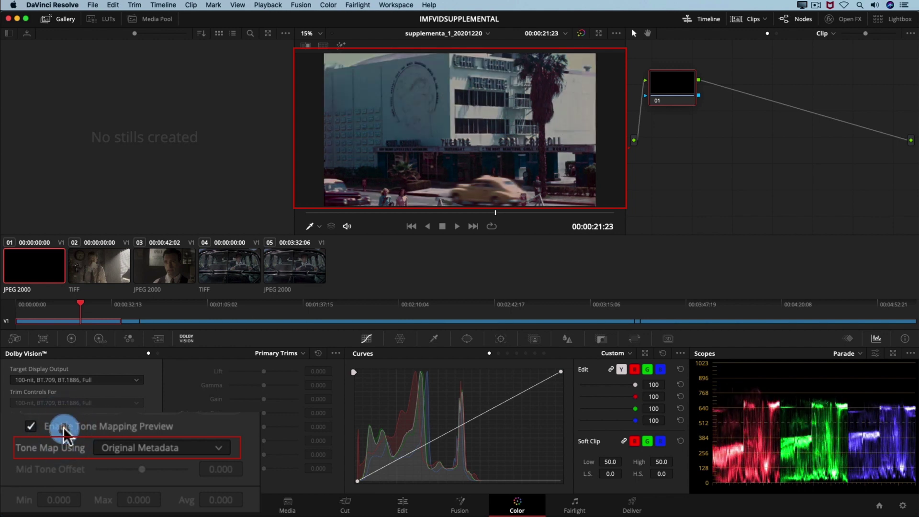
pyautogui.click(63, 427)
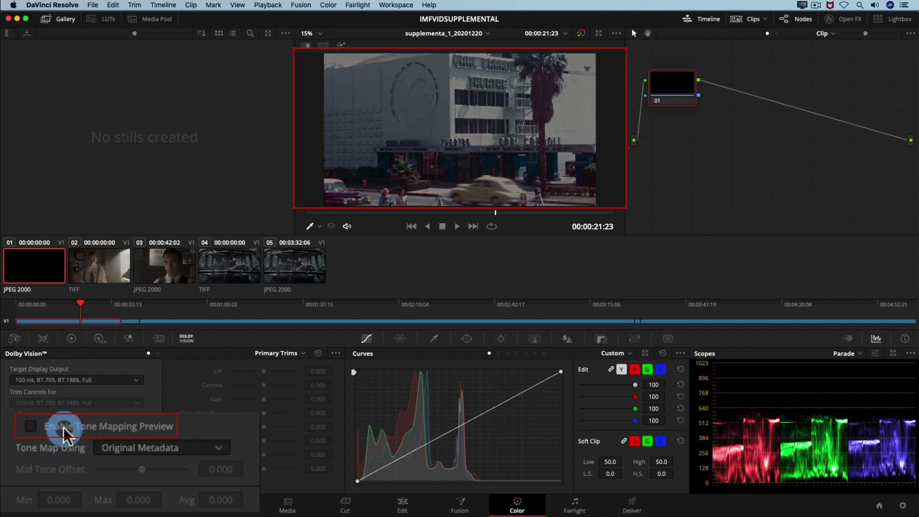
pyautogui.click(63, 427)
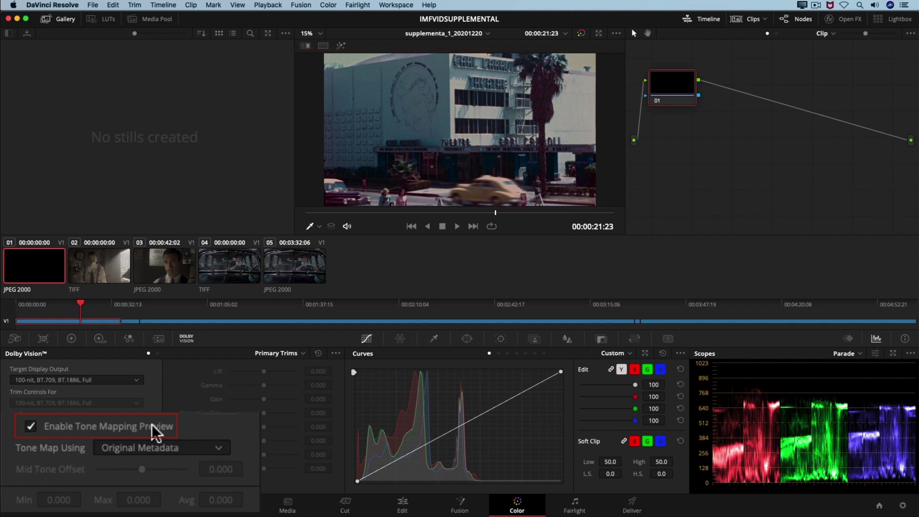
pyautogui.click(171, 273)
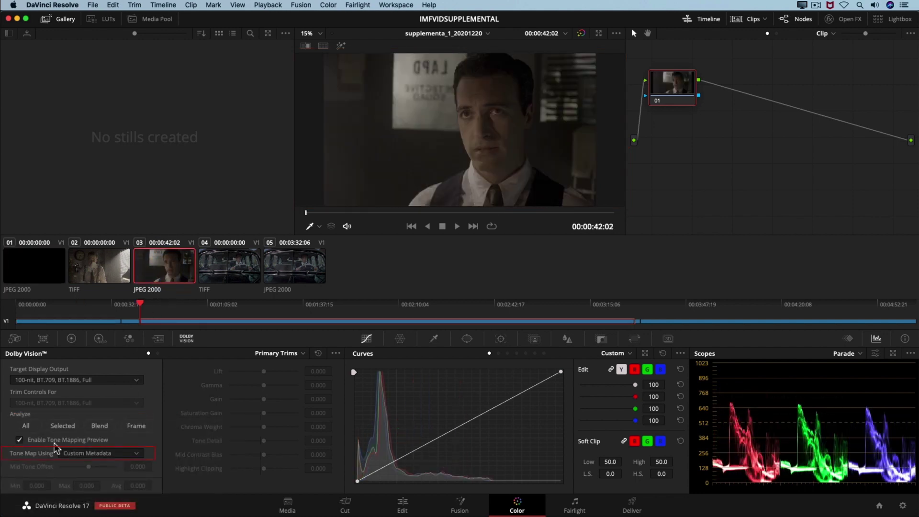
# - Set Tone Map Using to Original Metadata for clip 03, then for clip 05
pyautogui.click(86, 453)
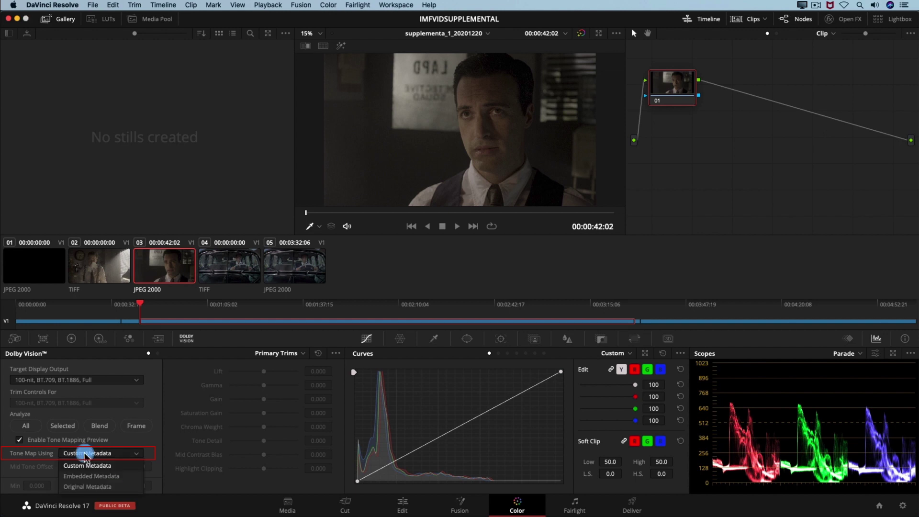
pyautogui.click(88, 487)
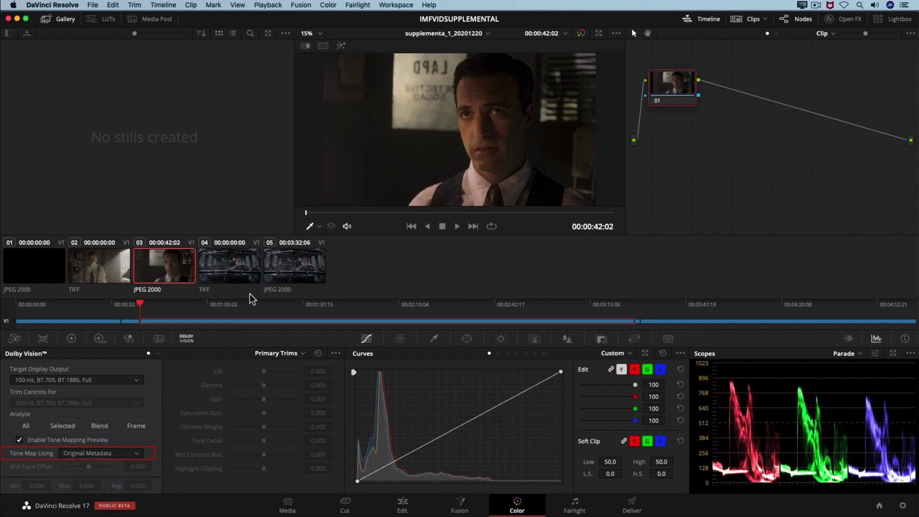
pyautogui.click(287, 276)
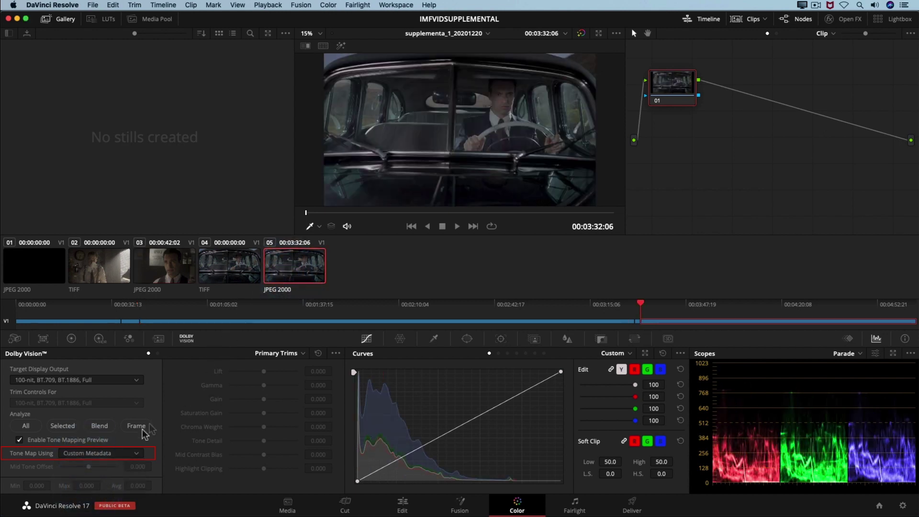
pyautogui.click(123, 453)
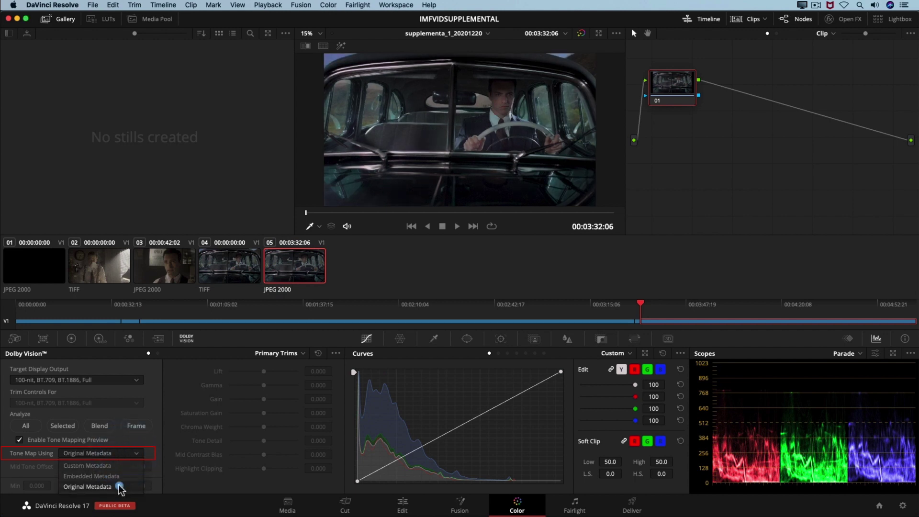
pyautogui.click(121, 486)
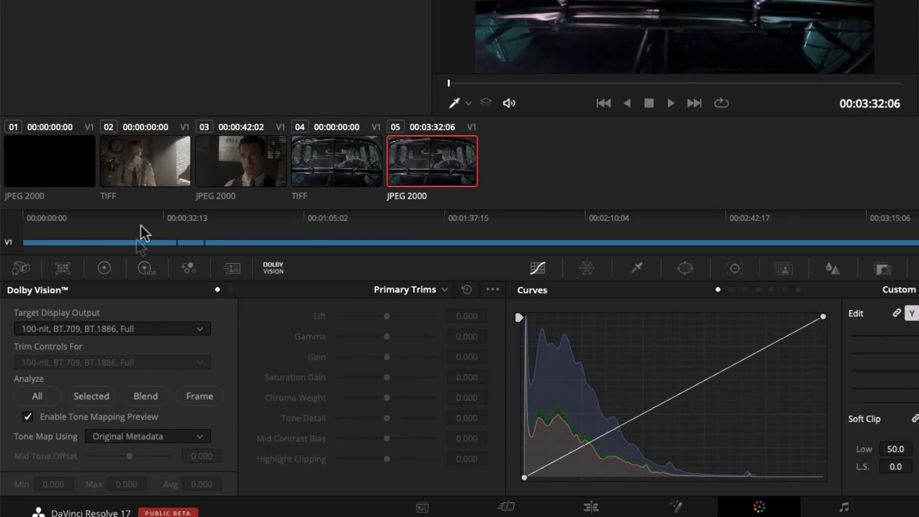
# - Import Meridian_23.976Fps_P3D65_DV4.0_insert1.xml onto clip 02 and keep tone mapping on Imported Metadata
pyautogui.click(159, 175)
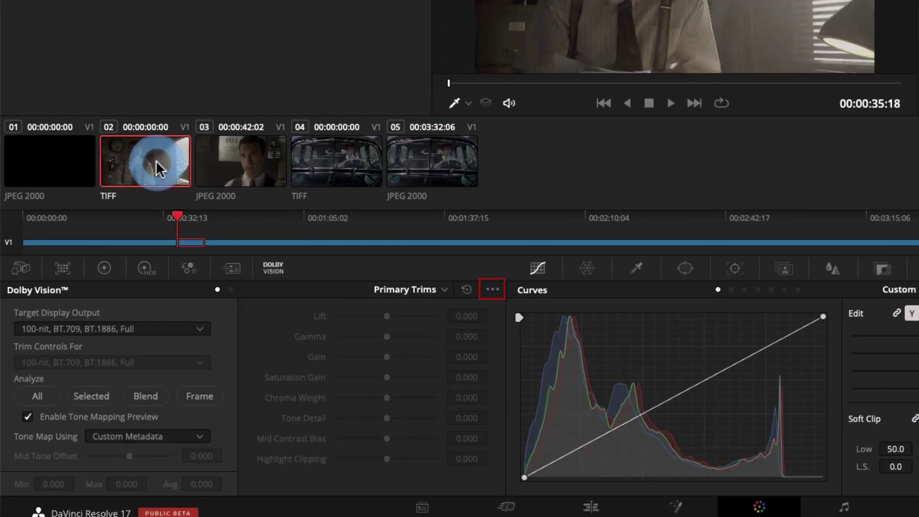
pyautogui.click(492, 290)
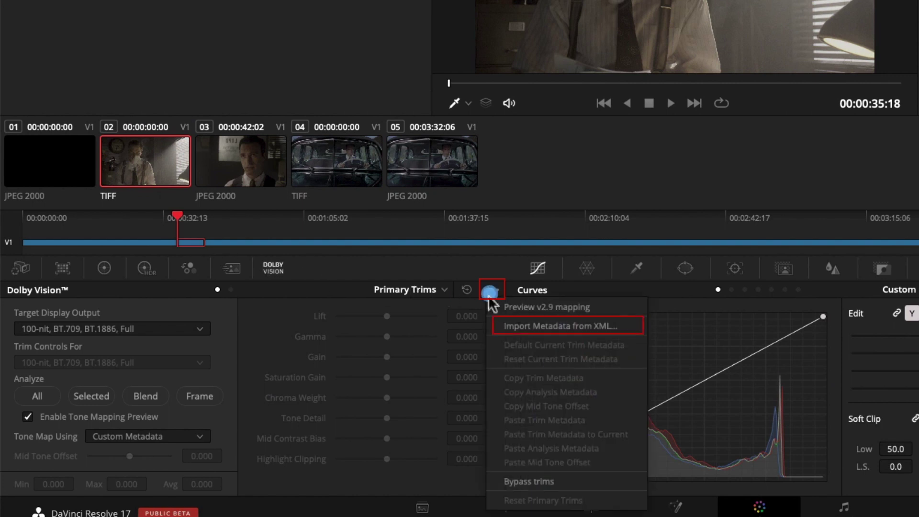
pyautogui.click(516, 329)
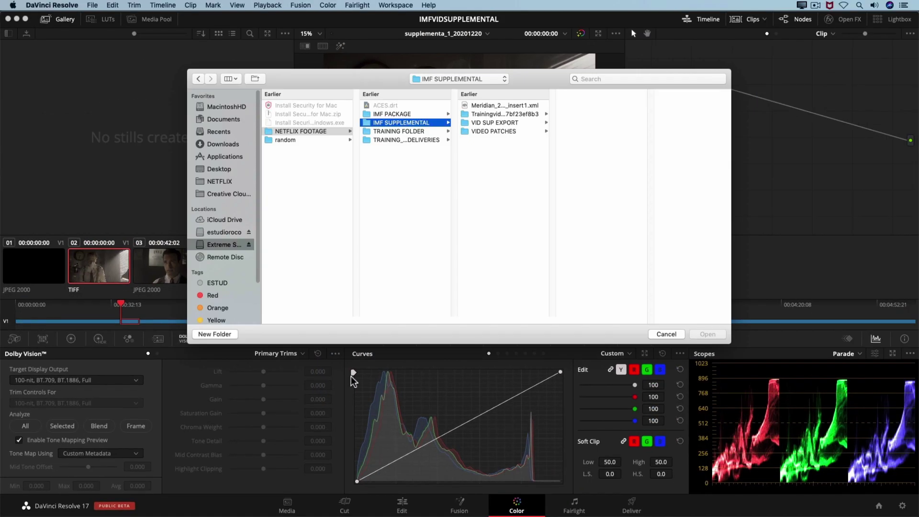
pyautogui.click(527, 106)
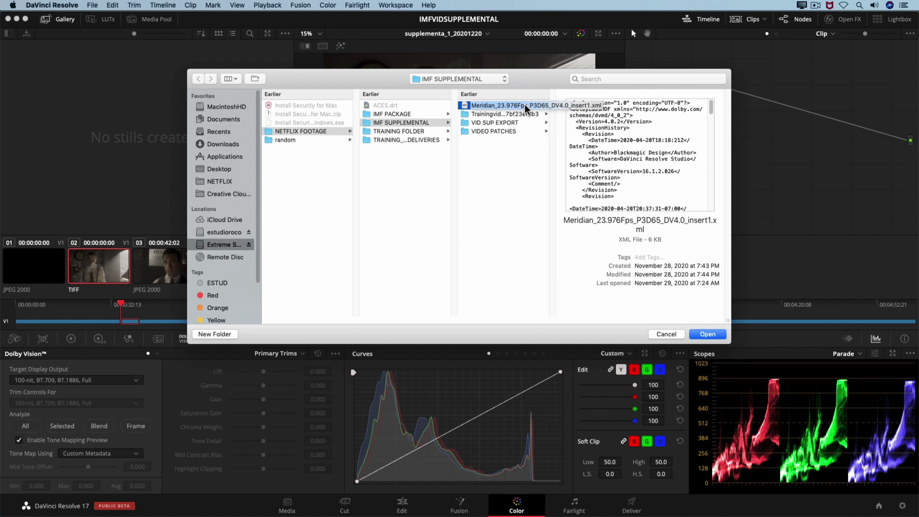
pyautogui.click(716, 338)
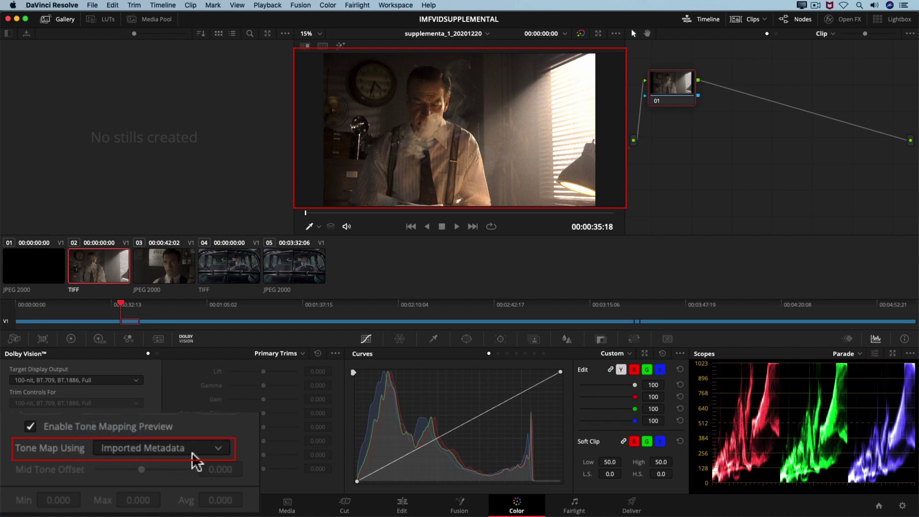
pyautogui.click(213, 451)
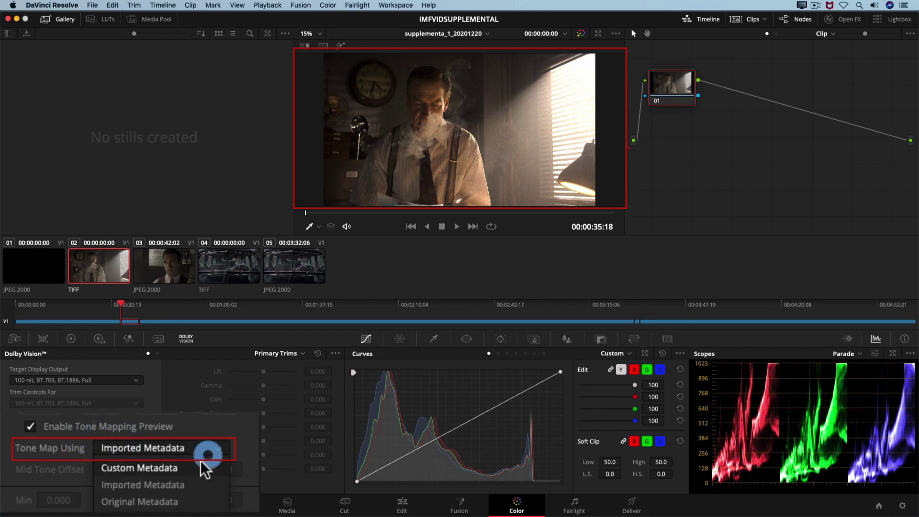
pyautogui.click(178, 486)
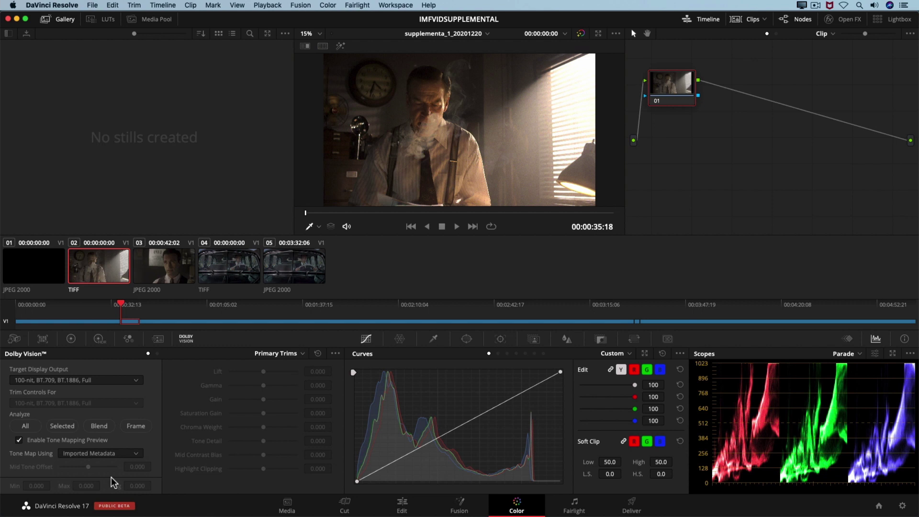
# - Set clip 04 to tone map with Original Metadata and toggle the preview to compare
pyautogui.click(234, 278)
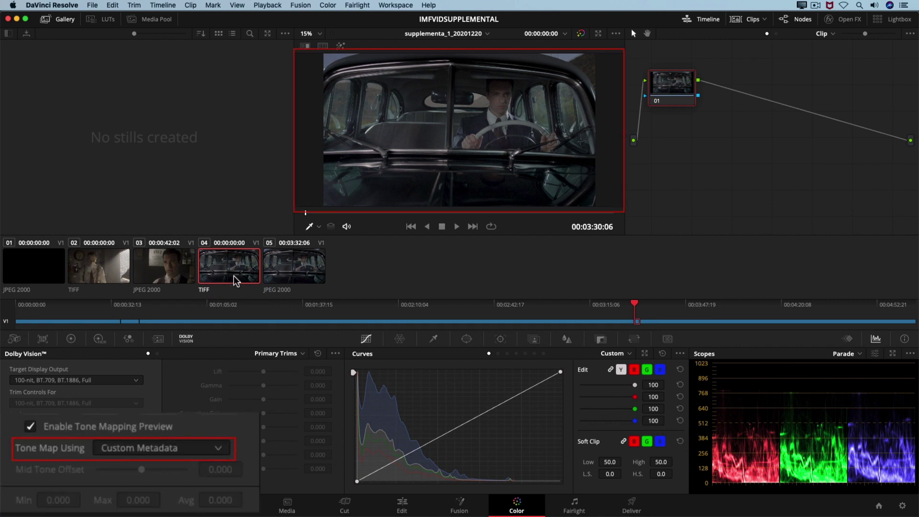
pyautogui.click(165, 450)
pyautogui.click(165, 485)
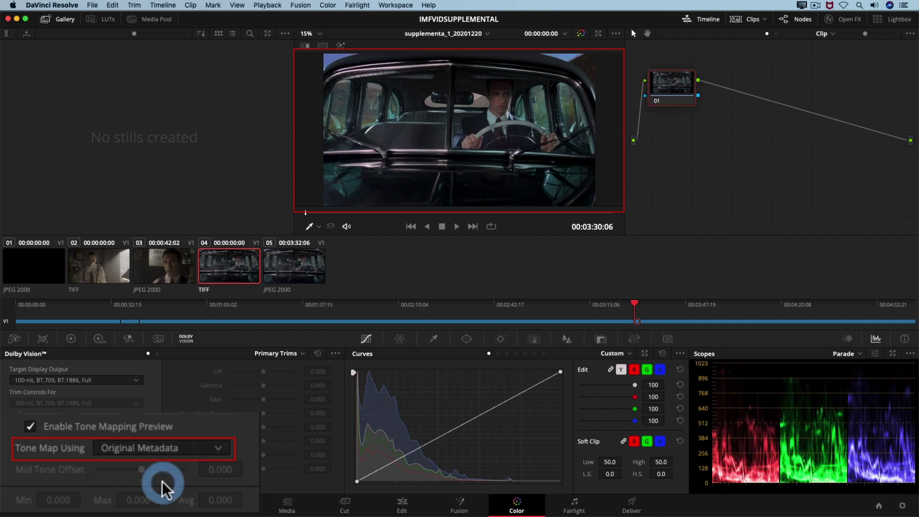
pyautogui.click(54, 427)
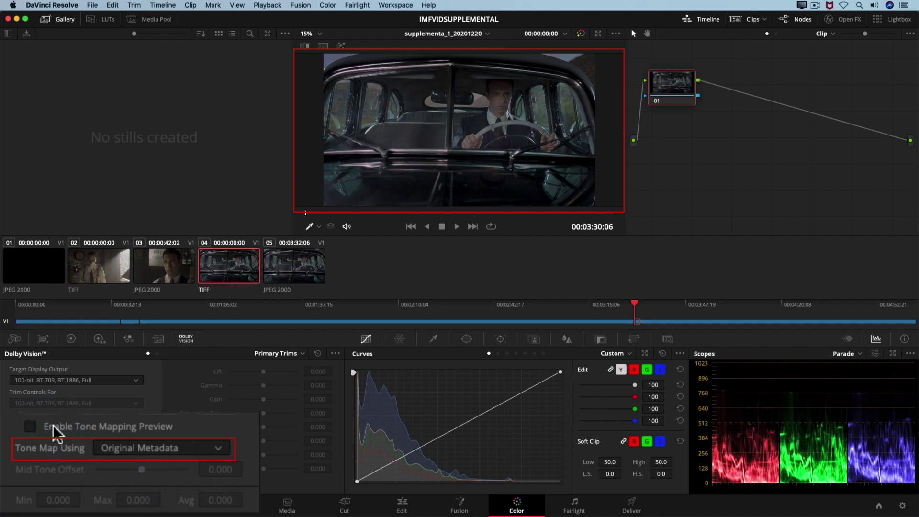
pyautogui.click(54, 427)
pyautogui.click(54, 428)
pyautogui.click(53, 428)
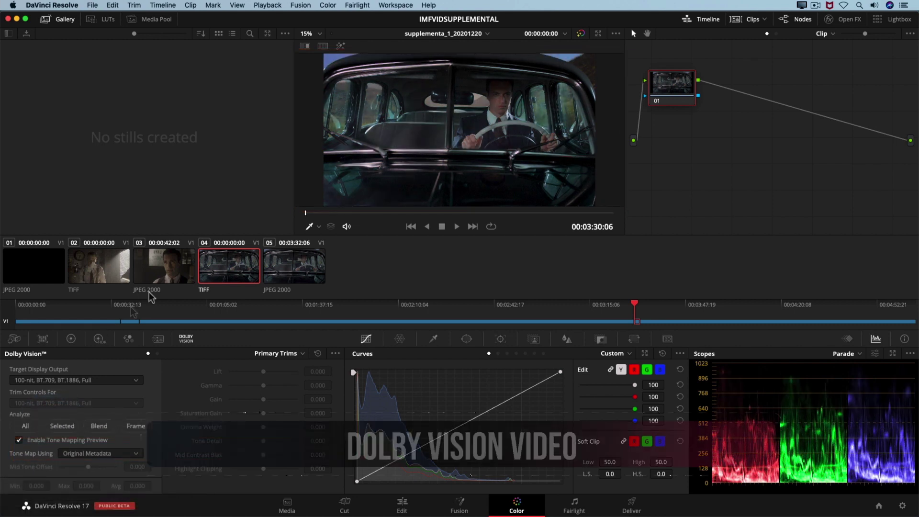
# - Play clip 03 from 00:03:16:02, then reselect clip 04
pyautogui.click(171, 272)
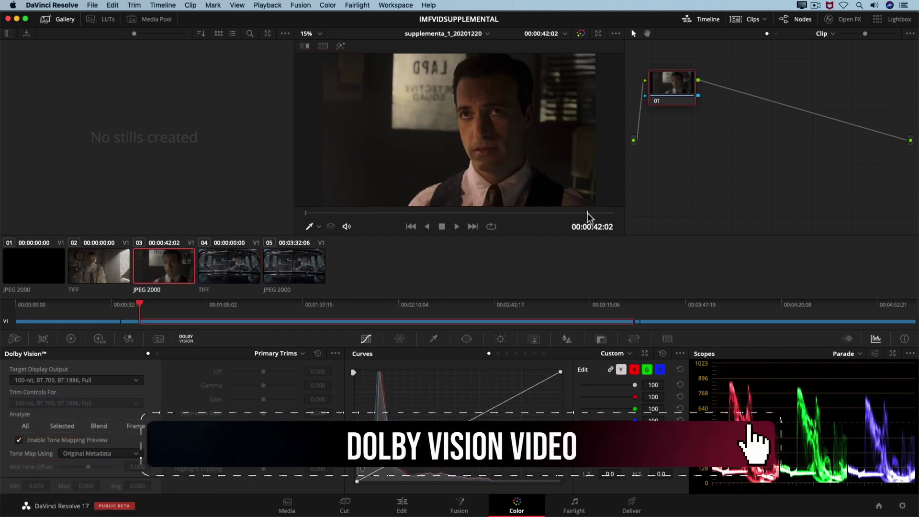
pyautogui.click(587, 212)
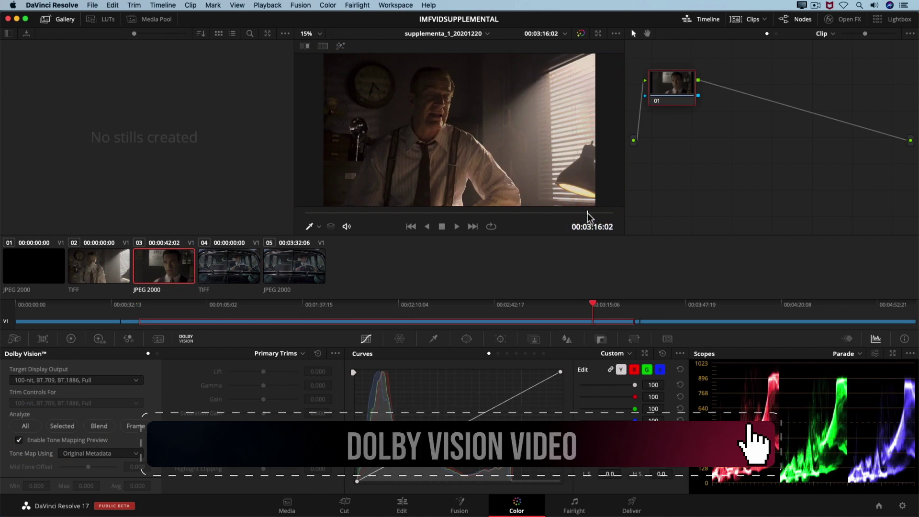
pyautogui.press('space')
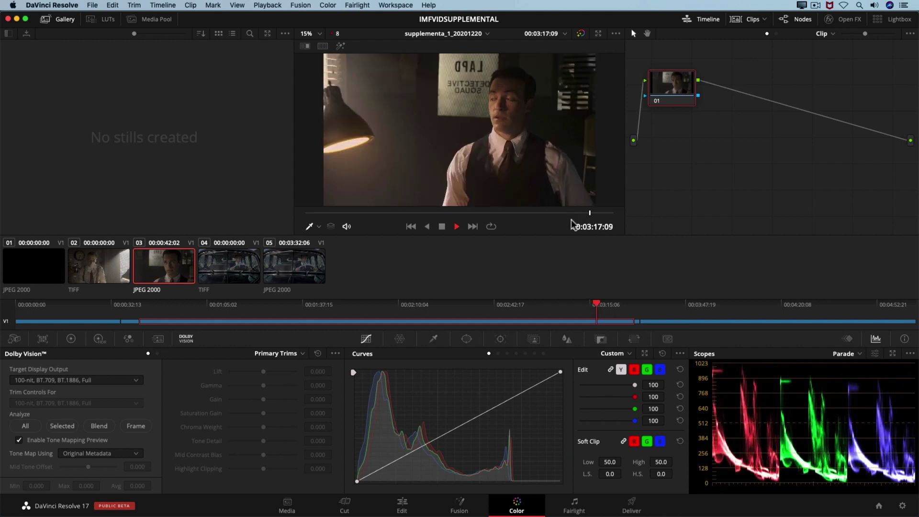
pyautogui.press('space')
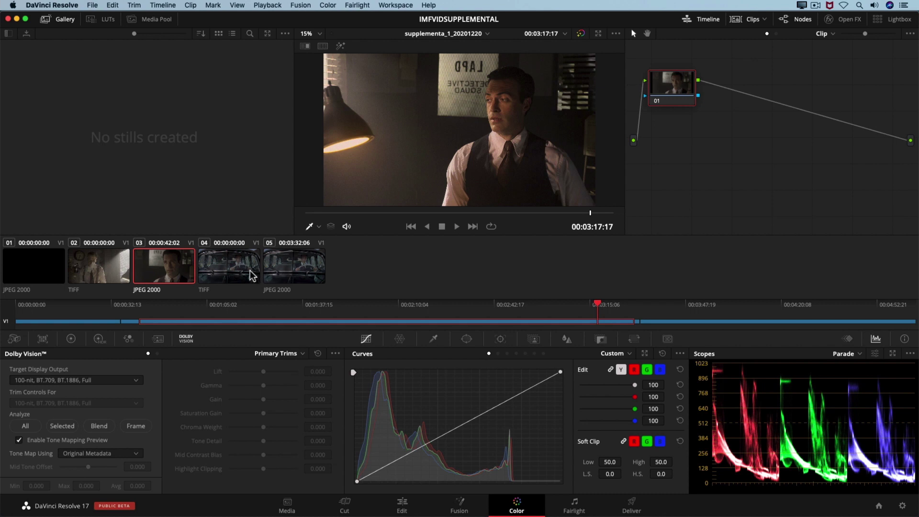
pyautogui.click(254, 277)
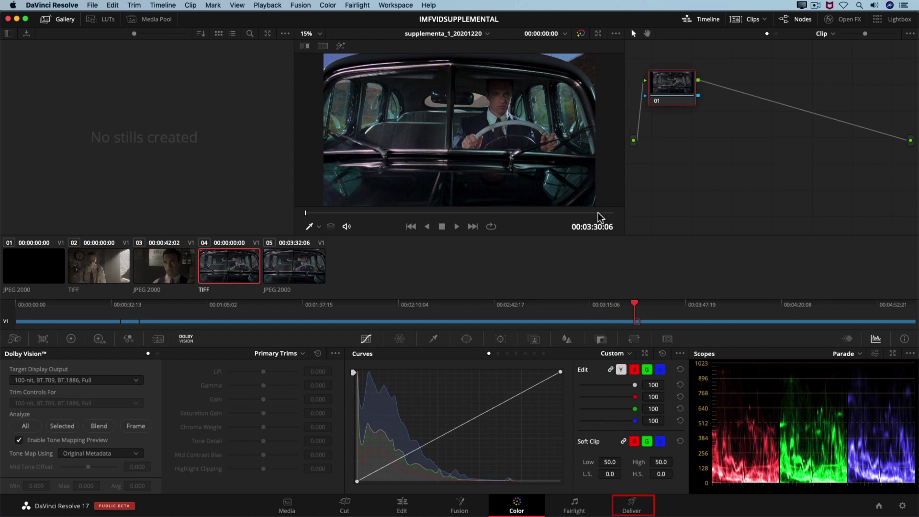
# - On the Deliver page, apply the IMF Netflix render preset (Dolby Vision UHD, 23.976 fps)
pyautogui.click(631, 508)
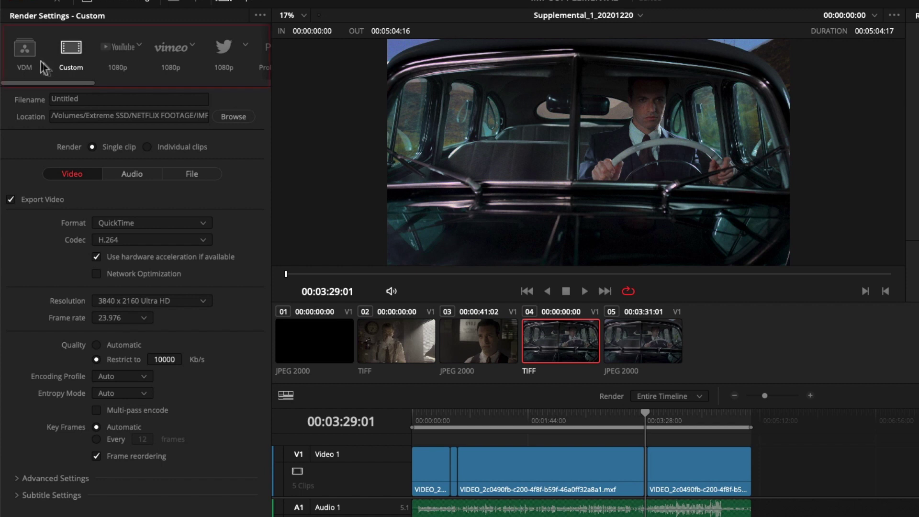
pyautogui.moveTo(90, 82); pyautogui.dragTo(189, 82)
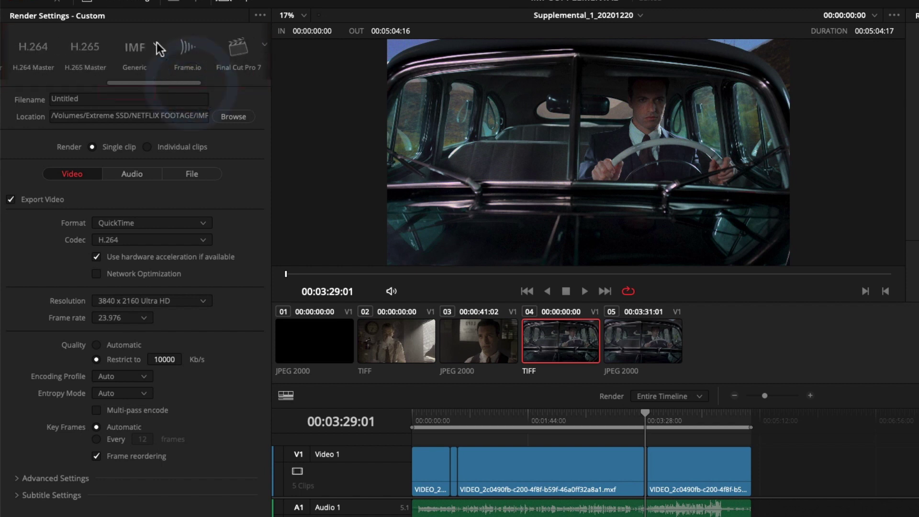
pyautogui.click(156, 44)
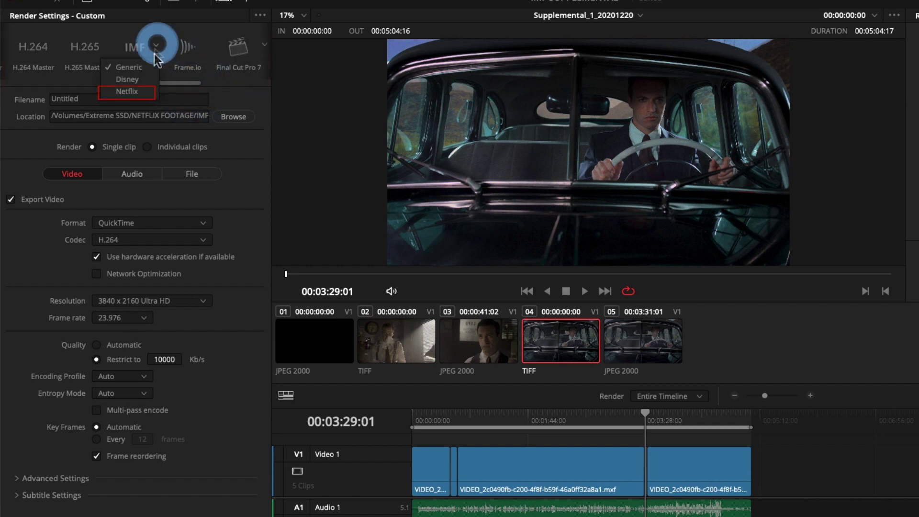
pyautogui.click(139, 89)
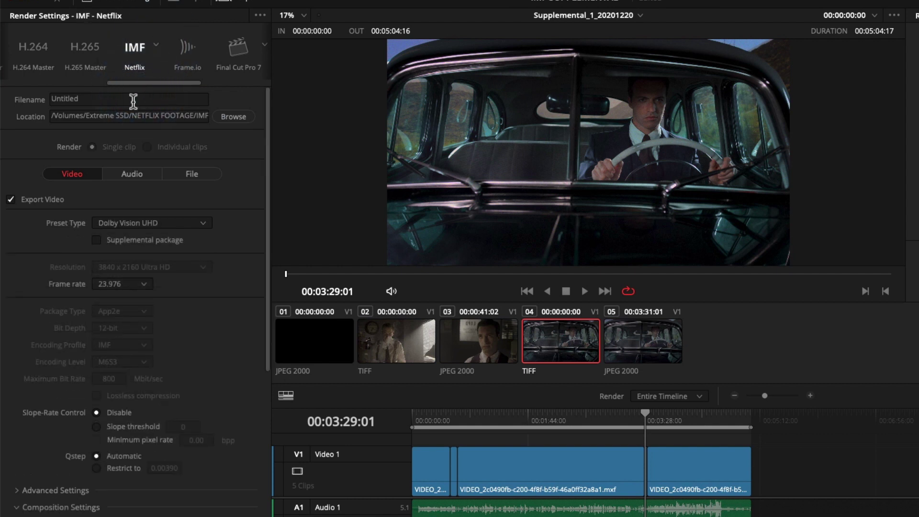
# - Clear the Untitled filename and keep VID SUP EXPORT as the render destination folder
pyautogui.click(130, 99)
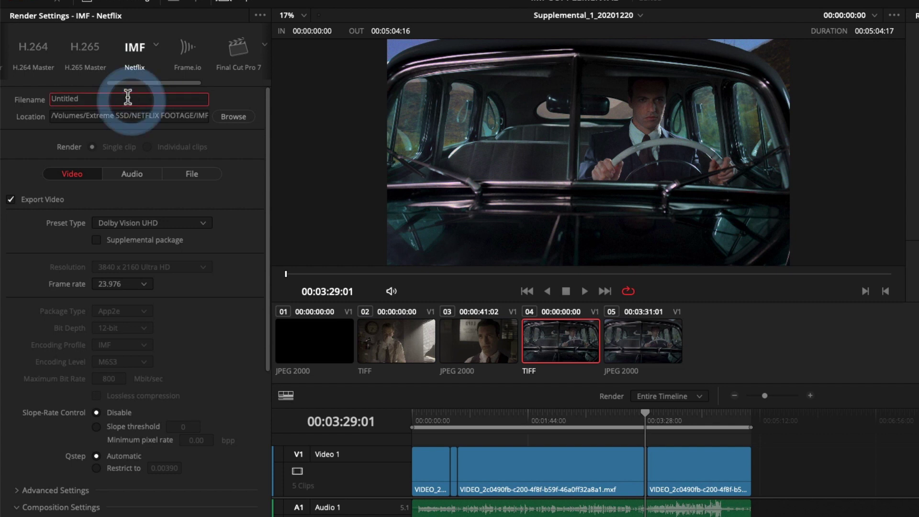
pyautogui.press('BackSpace')
pyautogui.press('BackSpace')
pyautogui.press('BackSpace')
pyautogui.press('BackSpace')
pyautogui.press('BackSpace')
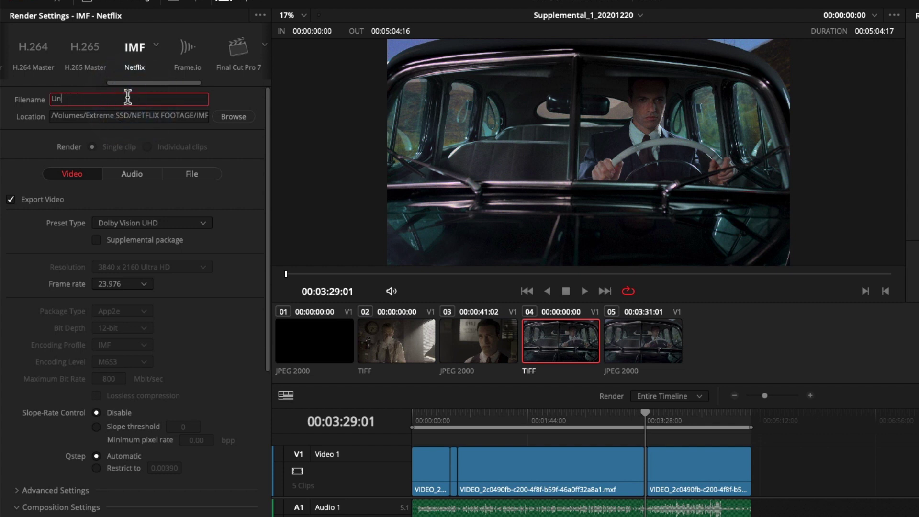
pyautogui.press('BackSpace')
pyautogui.press('BackSpace')
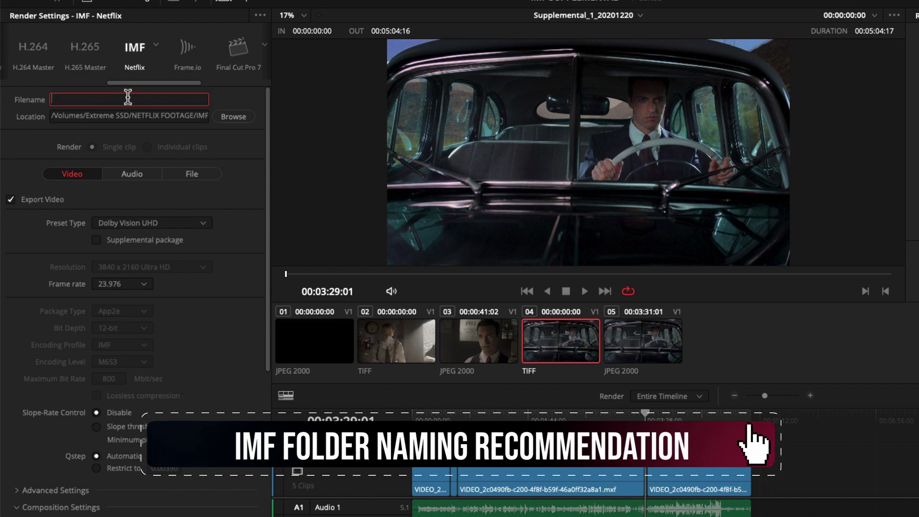
pyautogui.click(236, 118)
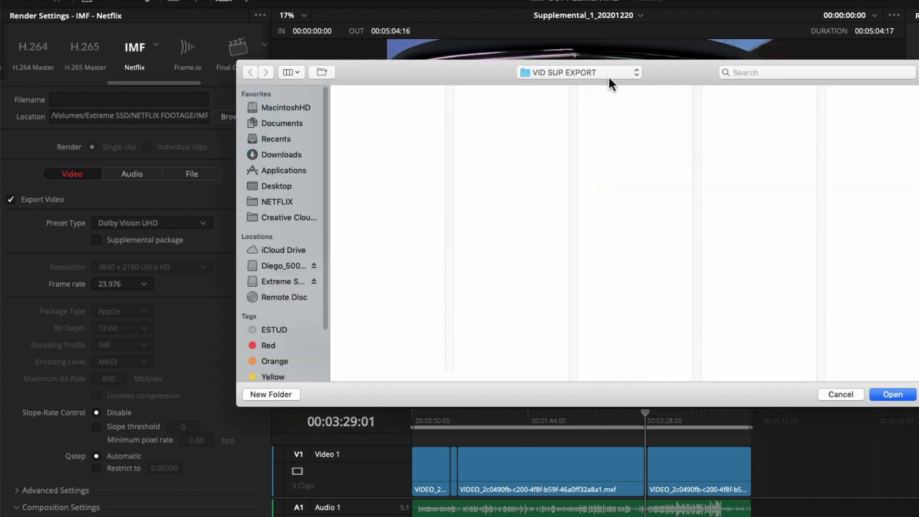
pyautogui.click(887, 395)
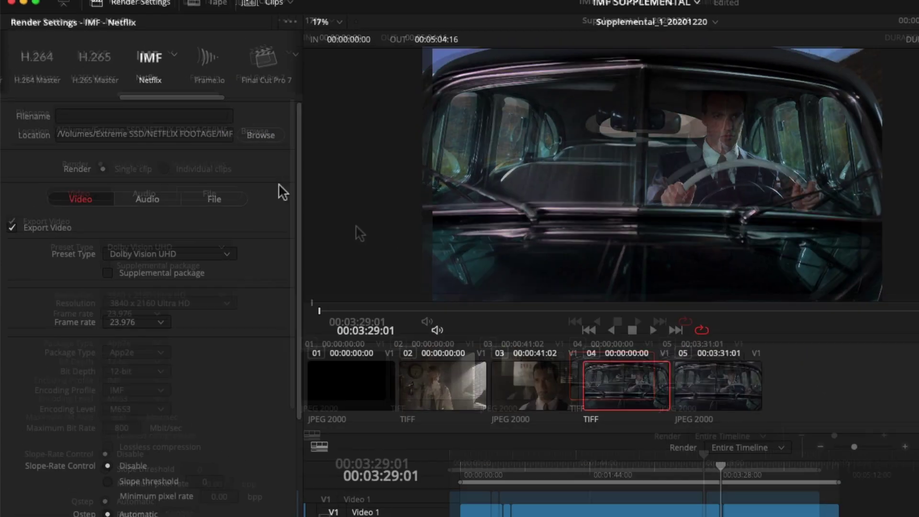
# - Paste the CPLID package name as the filename, adding 's' after S01E07
pyautogui.click(173, 146)
pyautogui.press('super+v')
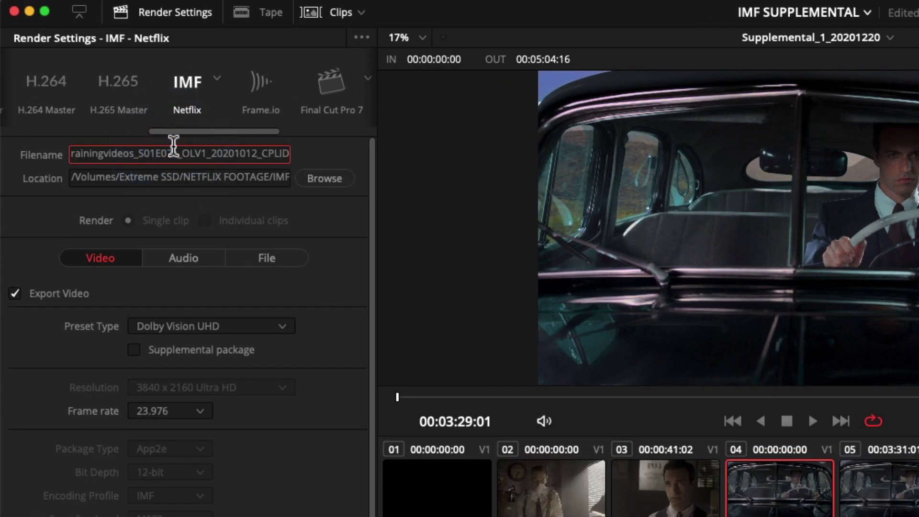
pyautogui.write('s')
pyautogui.click(132, 153)
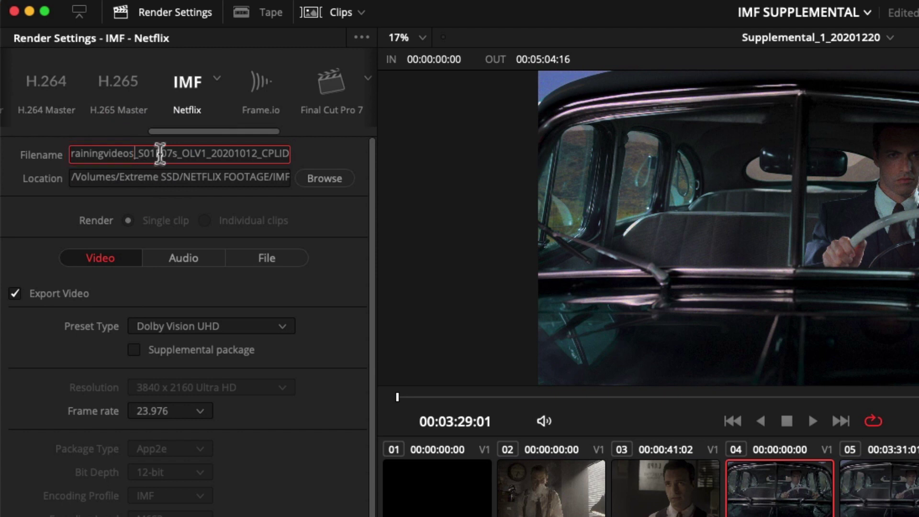
pyautogui.click(192, 153)
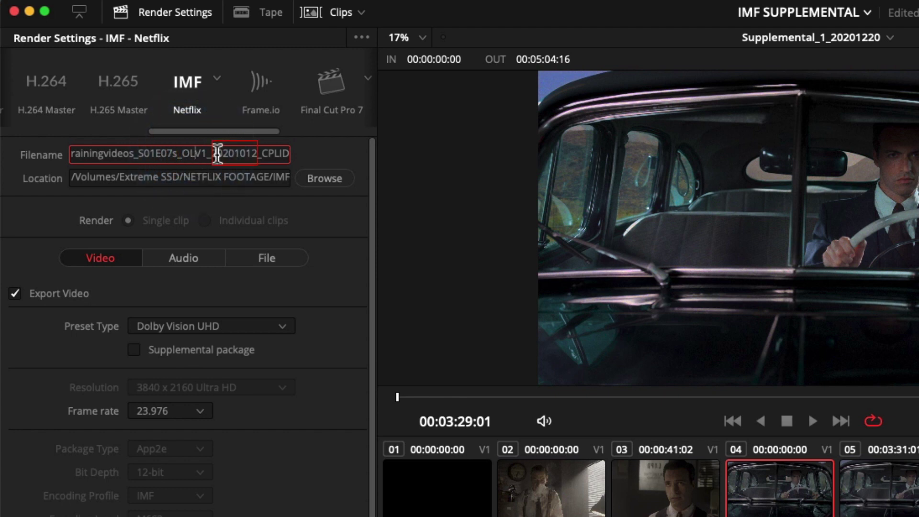
pyautogui.click(213, 153)
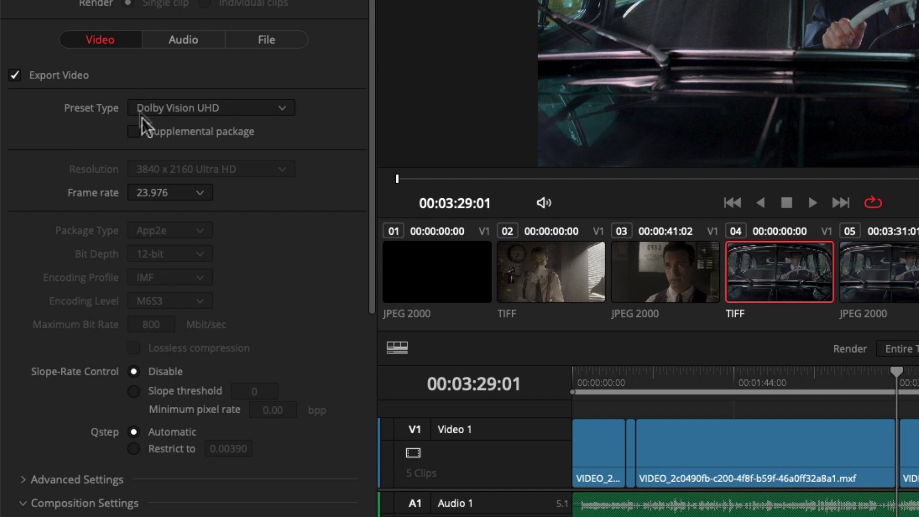
# - Tick Supplemental package and change the composition content kind to EPS - Episode
pyautogui.click(139, 132)
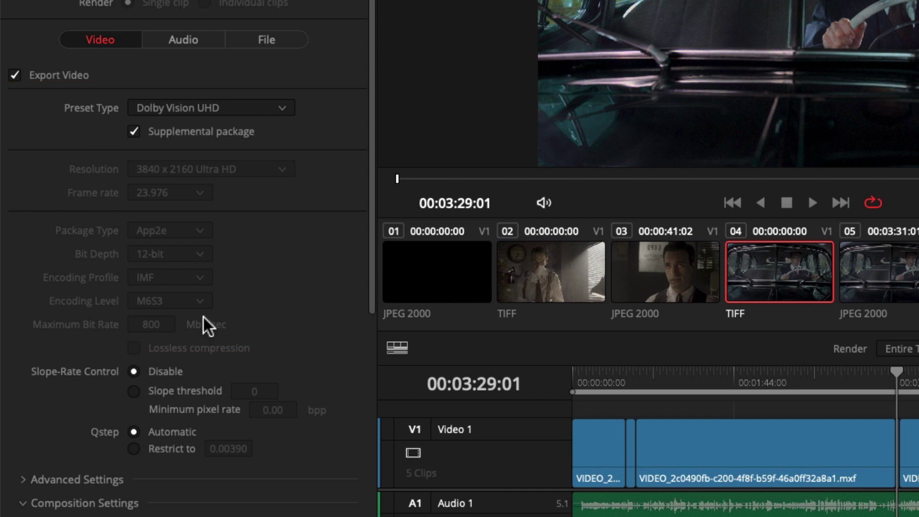
pyautogui.scroll(-5, 207, 312)
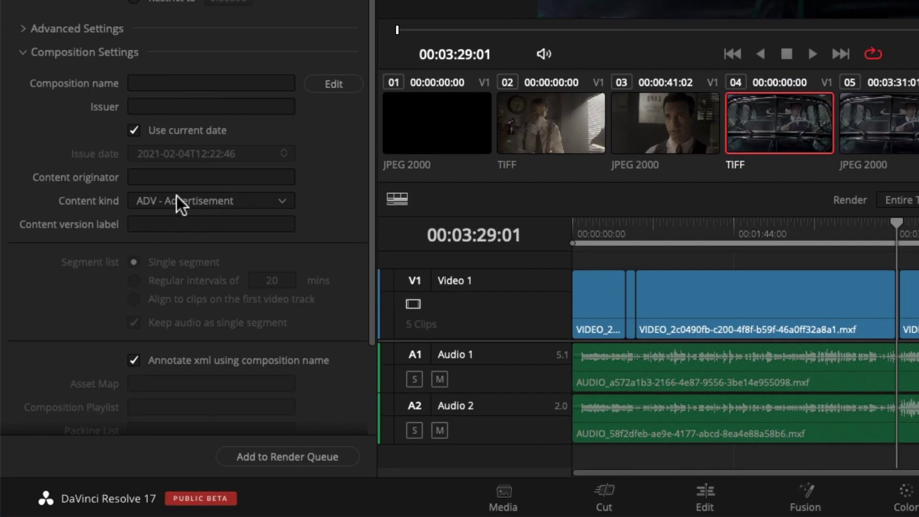
pyautogui.click(229, 202)
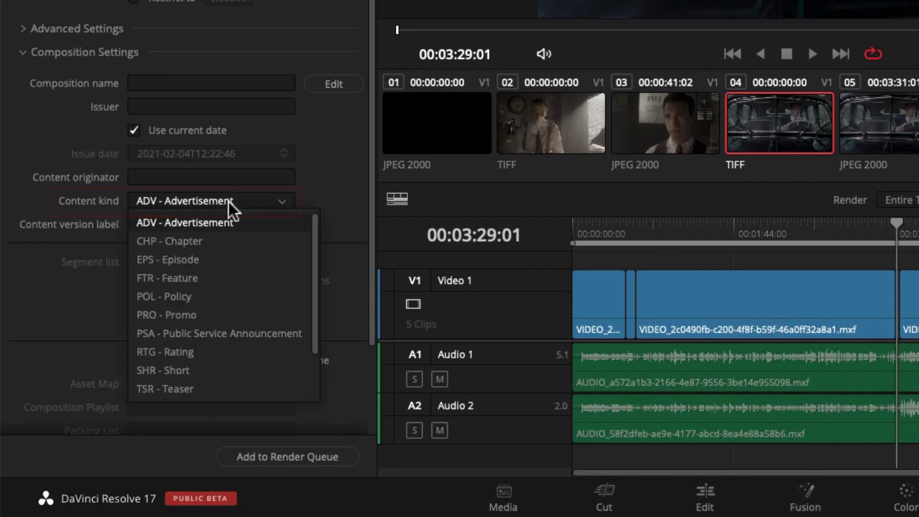
pyautogui.click(214, 261)
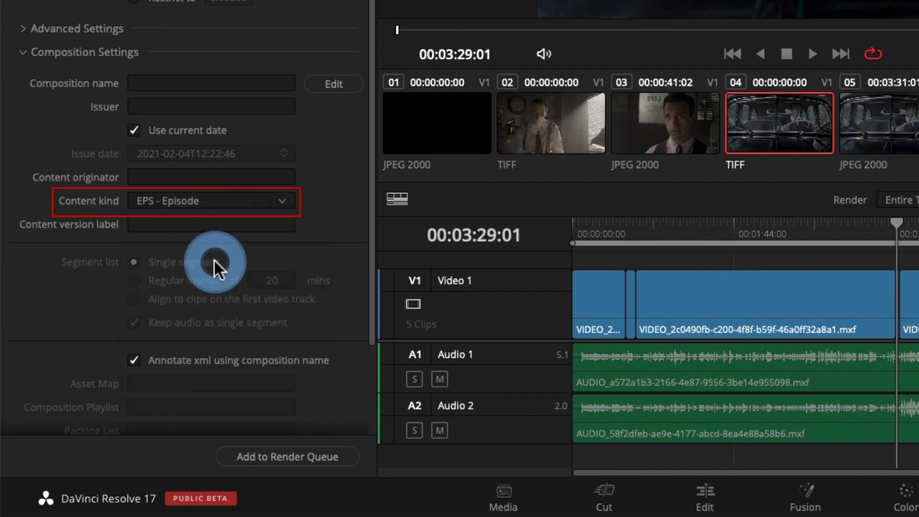
pyautogui.scroll(5, 199, 208)
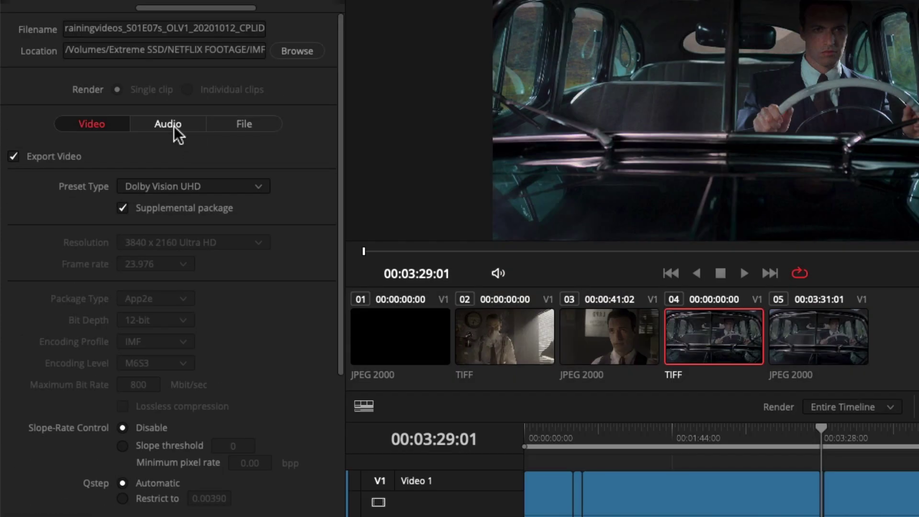
# - In the audio settings, route Output Track 1 from the 5.1 timeline track
pyautogui.click(174, 126)
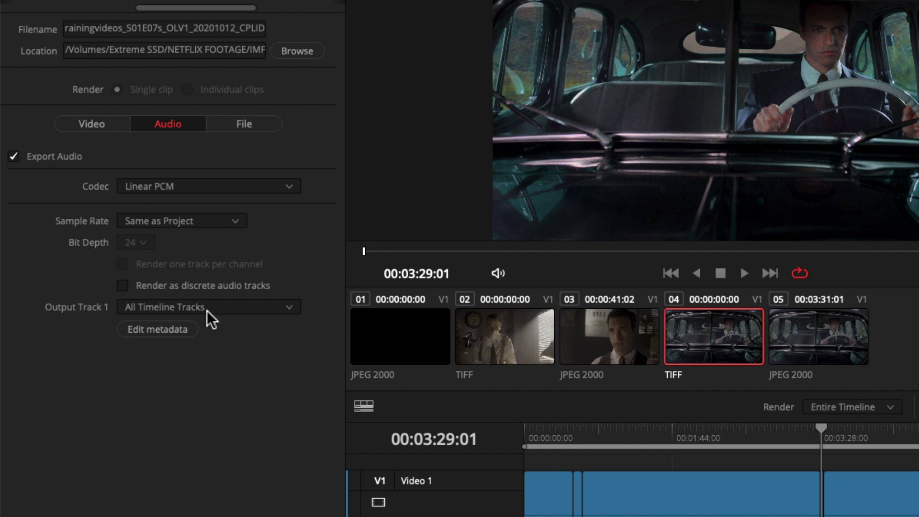
pyautogui.click(176, 308)
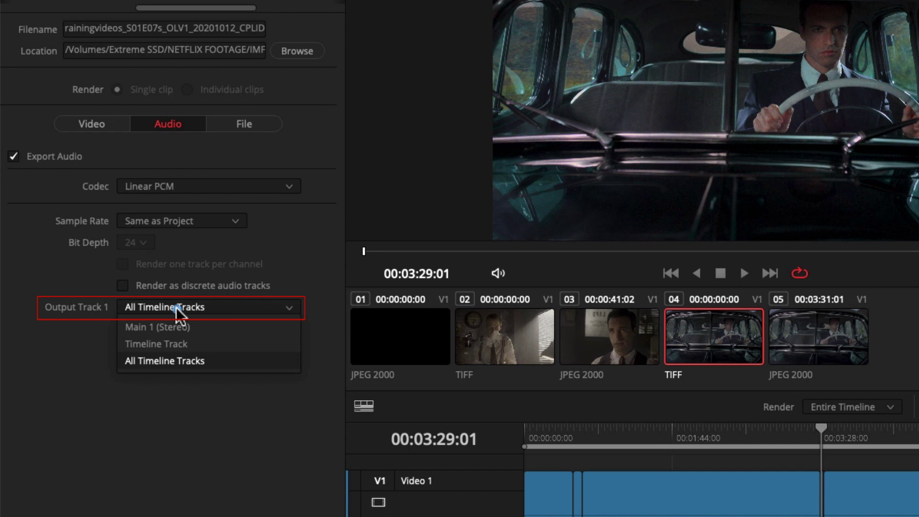
pyautogui.click(180, 344)
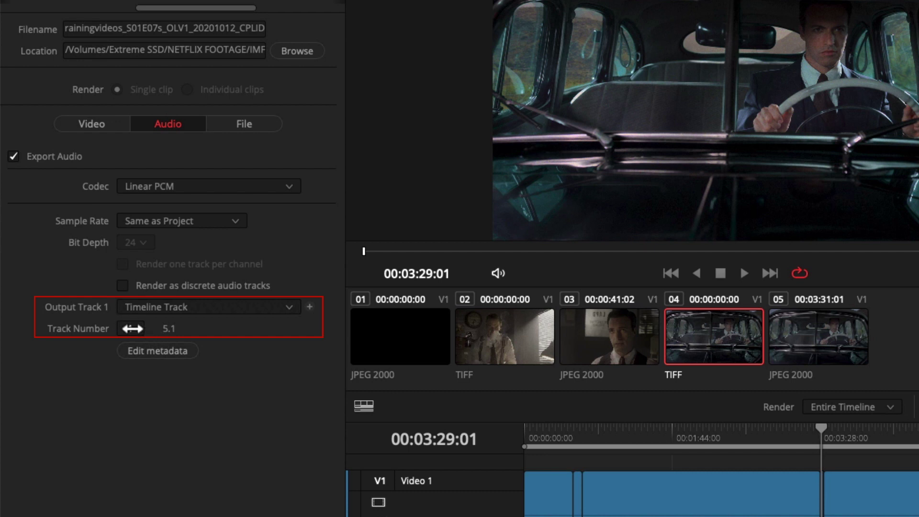
# - Add Output Track 2 and set it to stereo timeline track 2
pyautogui.click(308, 308)
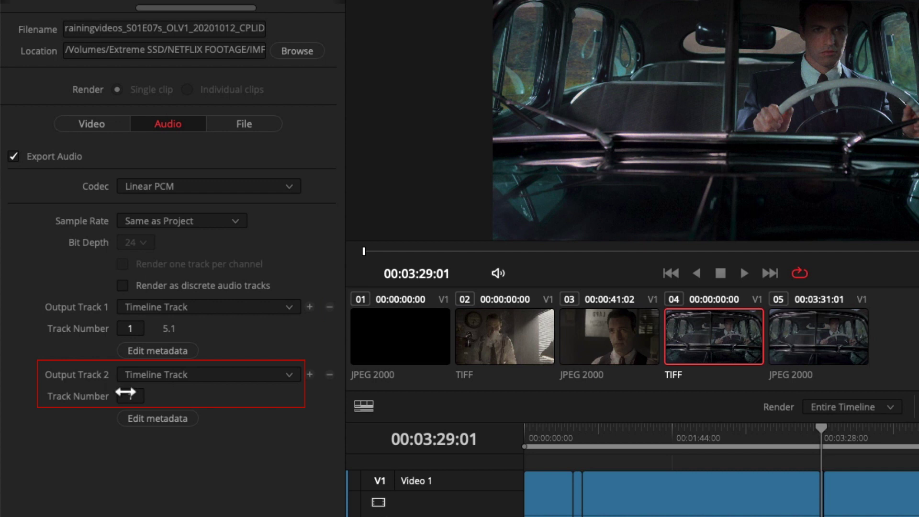
pyautogui.moveTo(124, 391); pyautogui.dragTo(127, 393)
pyautogui.click(128, 395)
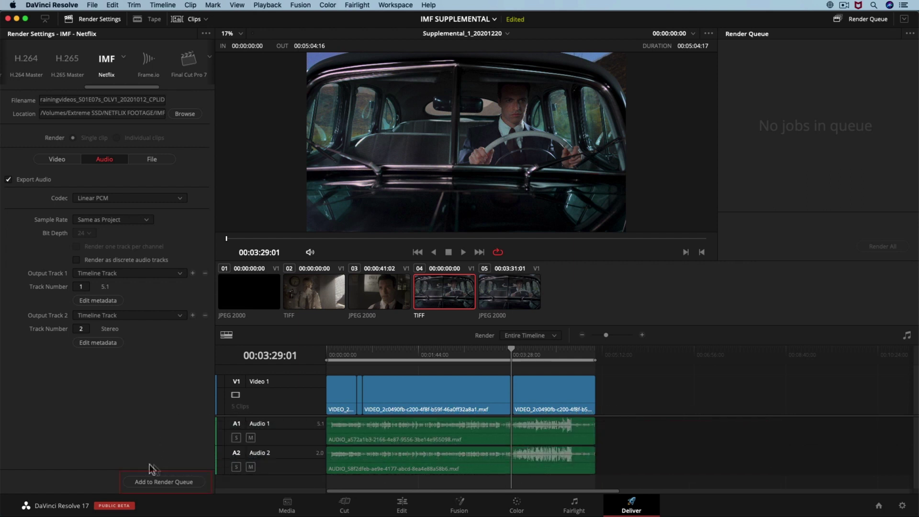
# - Queue the IMFVIDSUPPLEMENTAL render as Job 1 and render it to completion
pyautogui.click(144, 483)
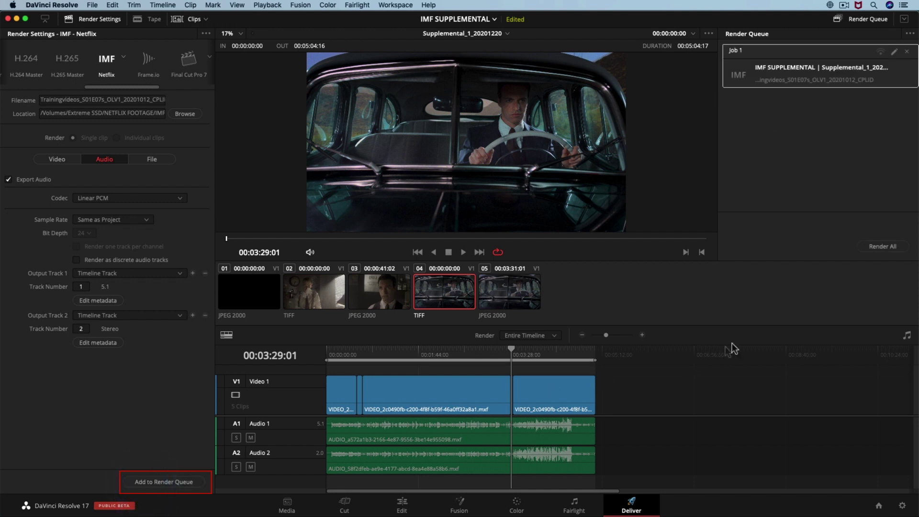
pyautogui.click(883, 246)
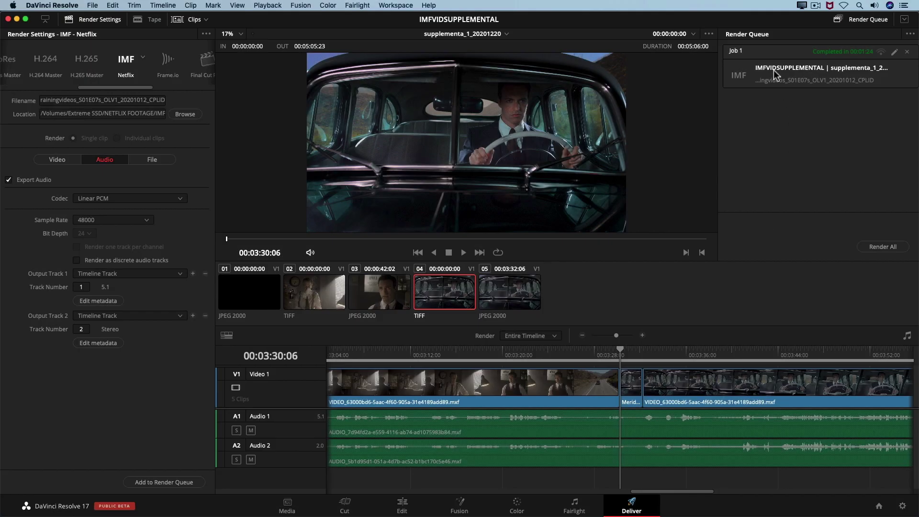
pyautogui.click(783, 79)
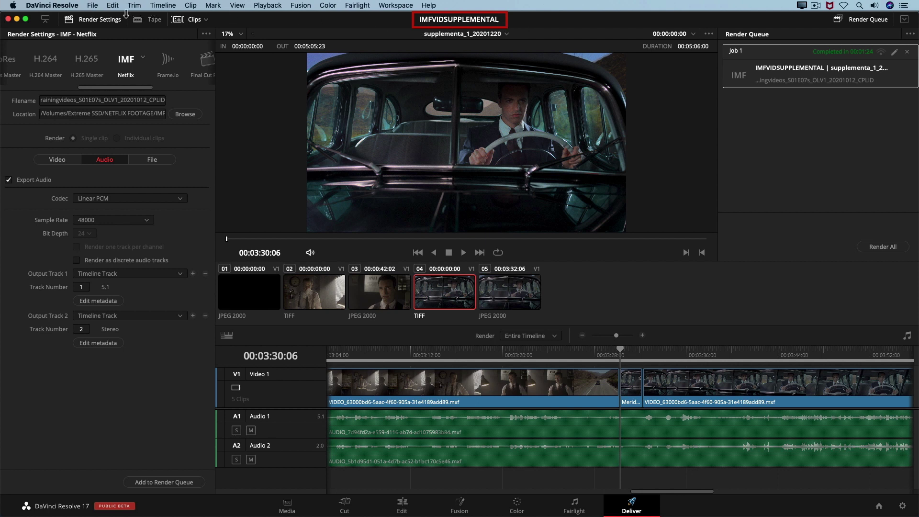
# - On the Media page, open the VID SUP EXPORT folder and preview the rendered IMF package
pyautogui.click(93, 5)
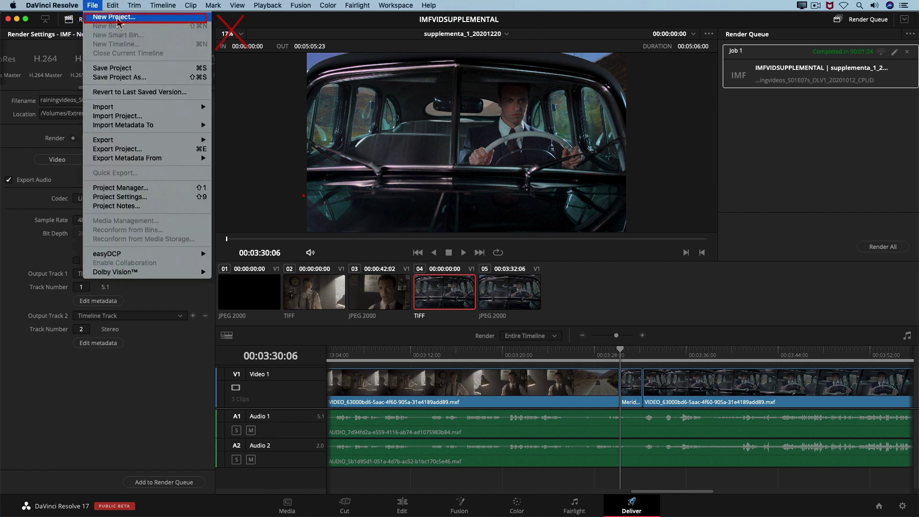
pyautogui.click(253, 24)
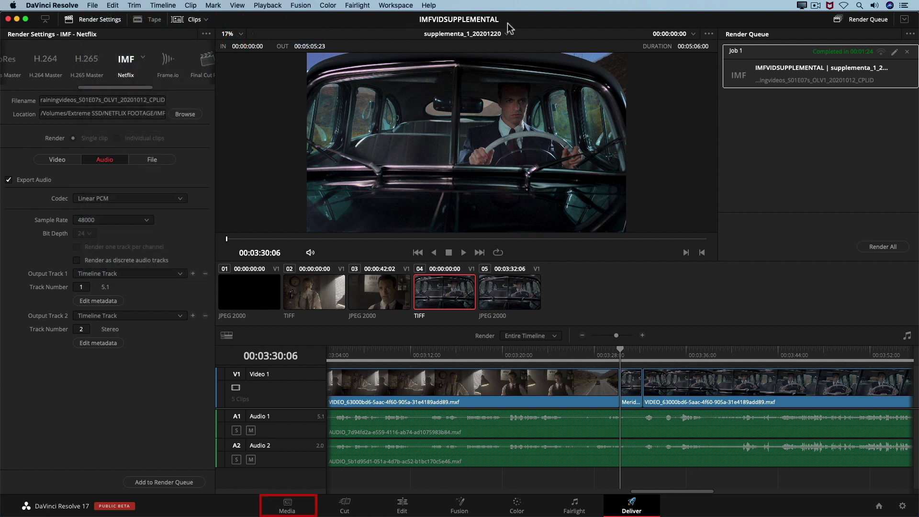
pyautogui.click(297, 509)
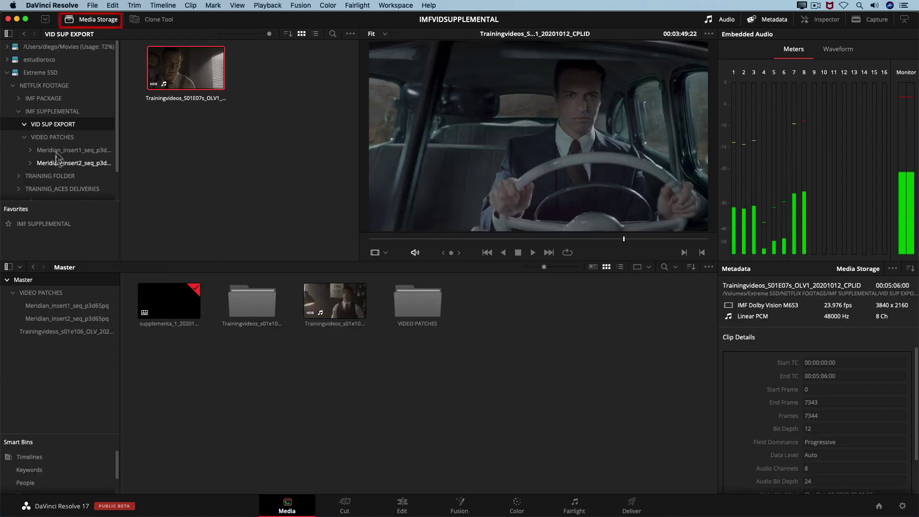
pyautogui.click(59, 125)
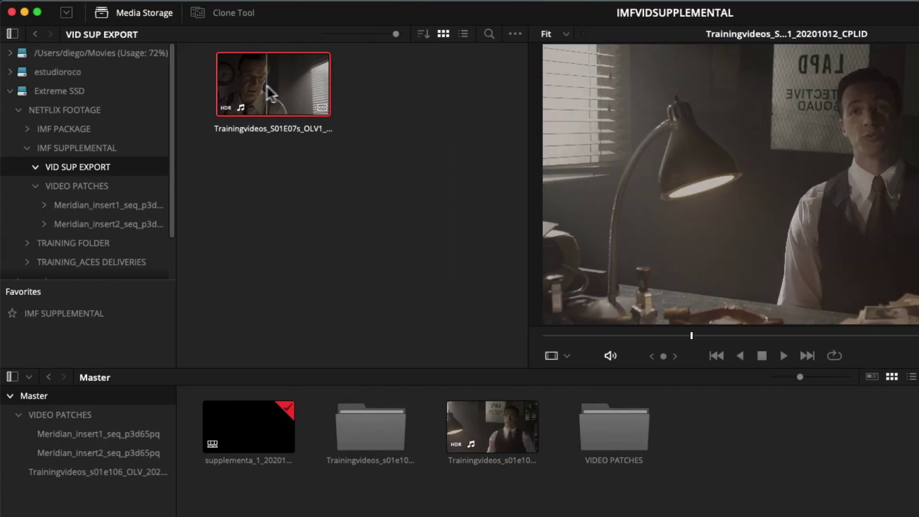
pyautogui.click(177, 69)
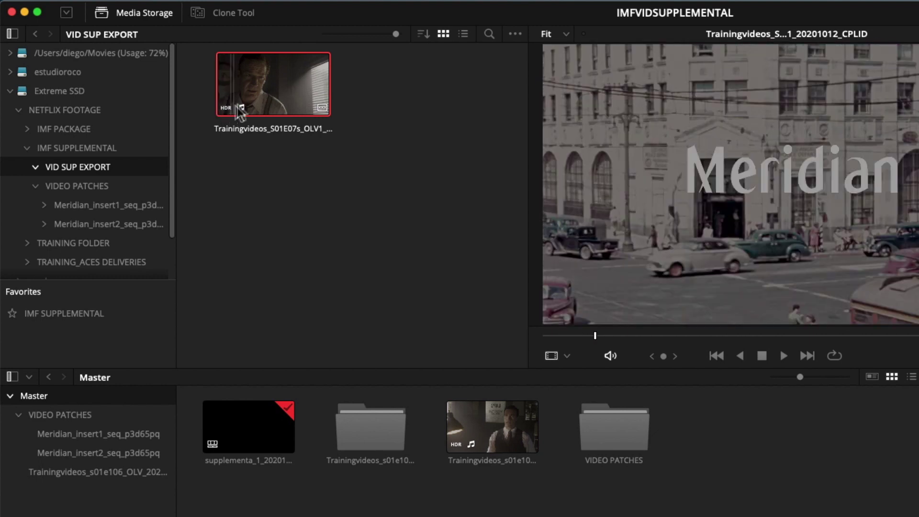
# - Drag the package clip into the media pool, select it, and hide the embedded audio meters
pyautogui.click(262, 95)
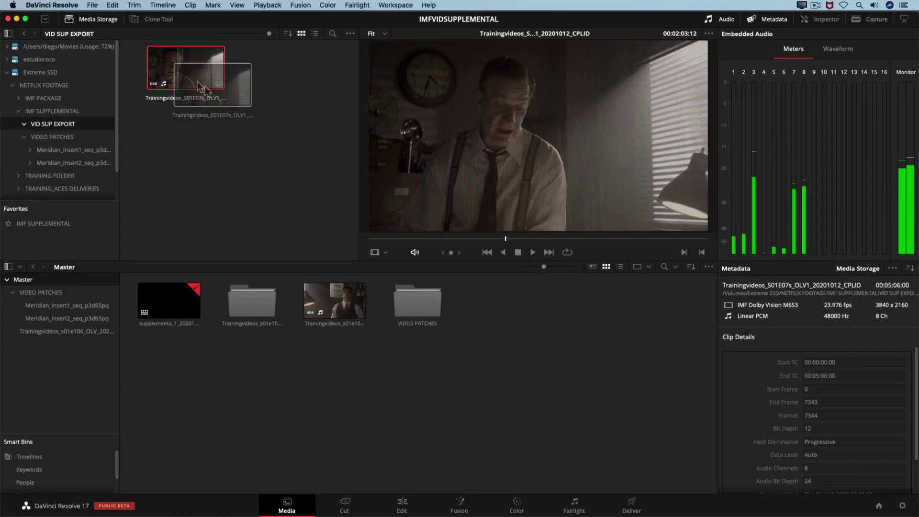
pyautogui.moveTo(262, 94); pyautogui.dragTo(484, 324)
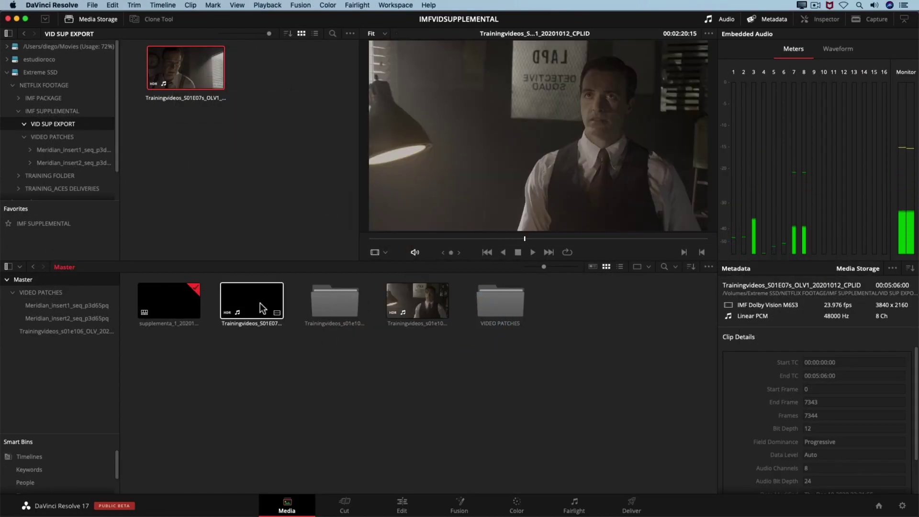
pyautogui.click(262, 306)
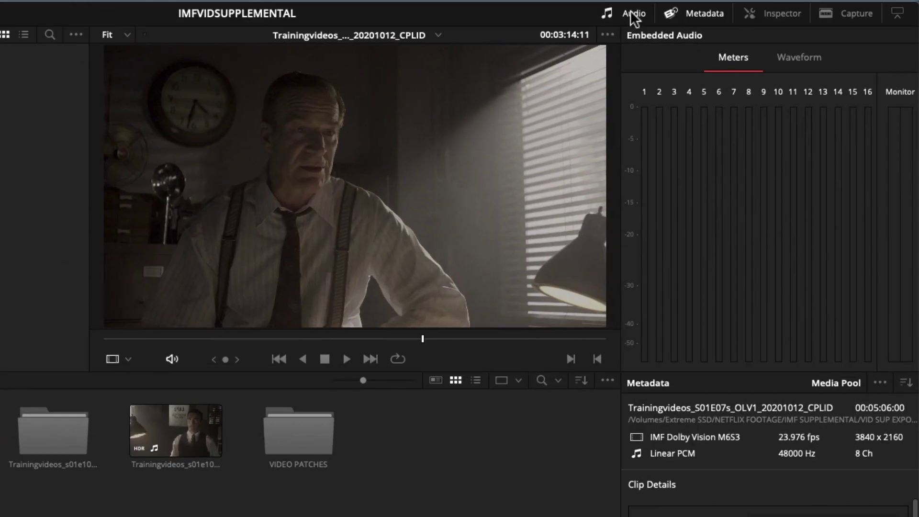
pyautogui.click(725, 17)
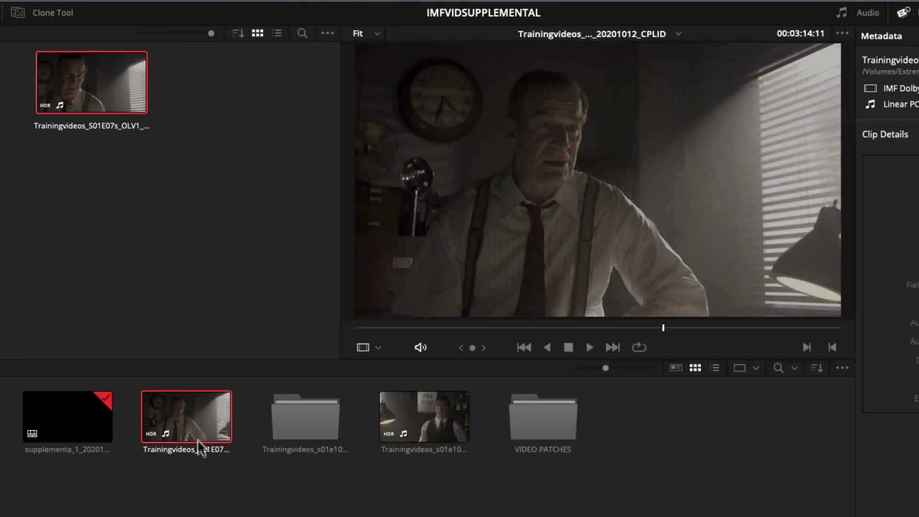
# - Create a timeline named QCVIDEOSUP from the package clip's composition playlist
pyautogui.rightClick(257, 304)
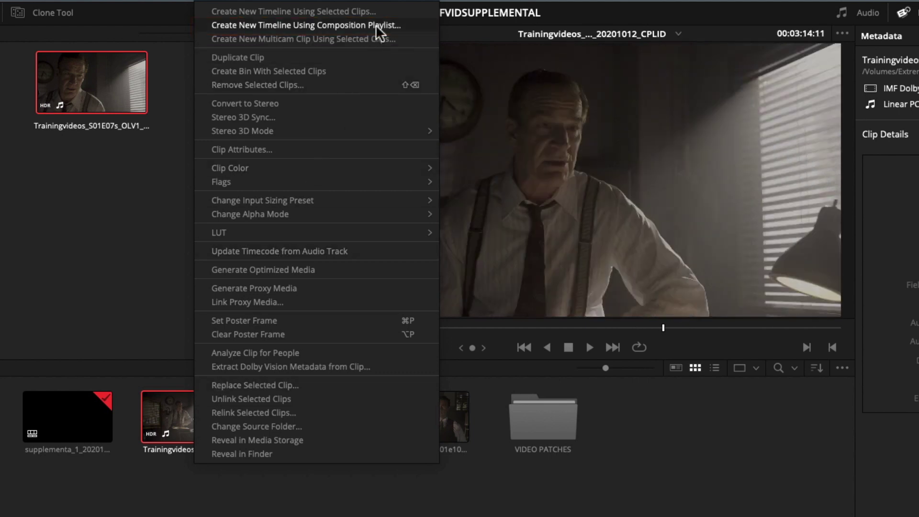
pyautogui.click(376, 25)
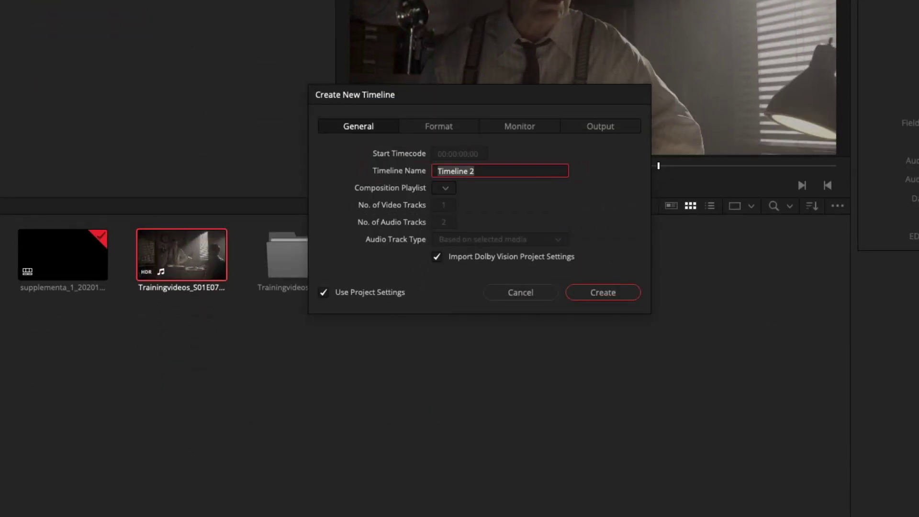
pyautogui.write('QC')
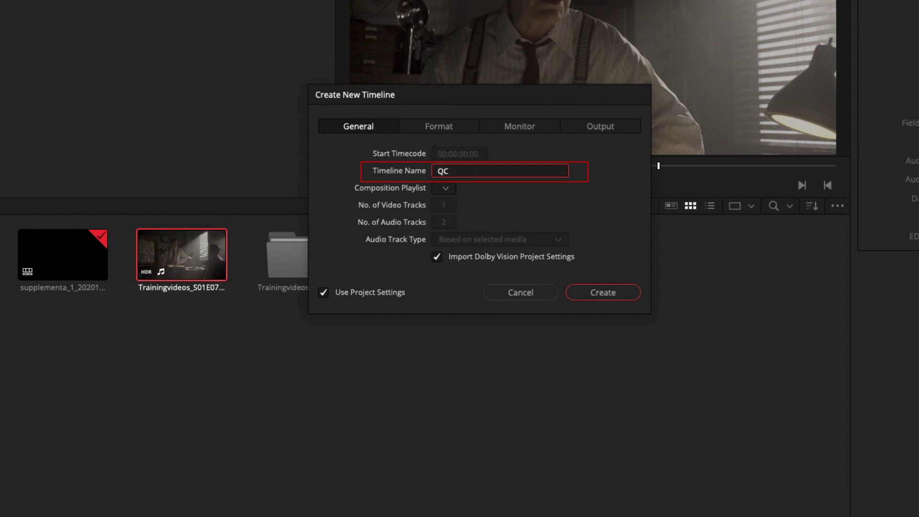
pyautogui.write('VIDEOSUP')
pyautogui.click(595, 292)
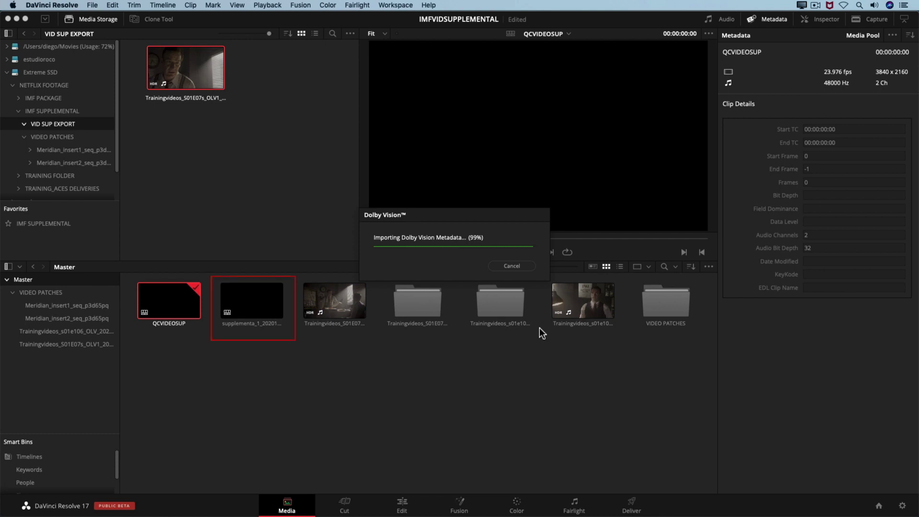
# - Open the Trainingvideos_S01E07s bin and preview its two package video clips
pyautogui.click(263, 306)
pyautogui.click(76, 344)
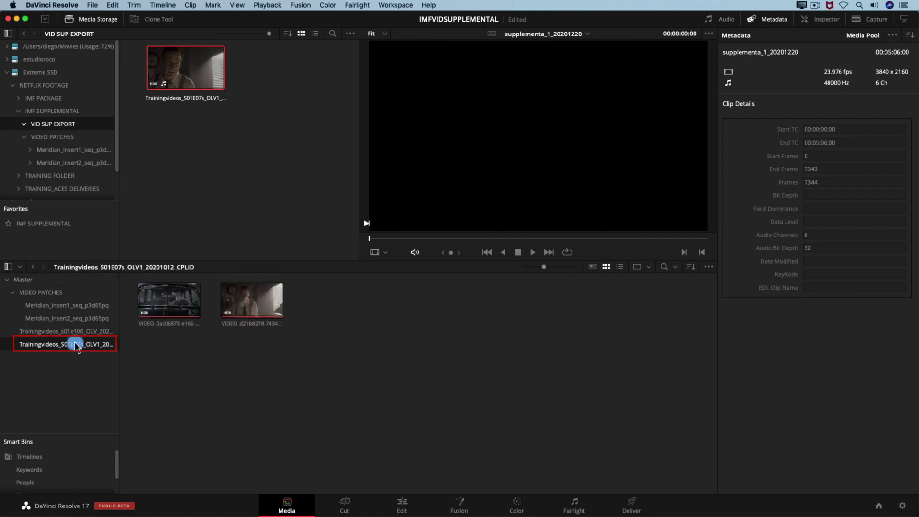
pyautogui.click(168, 299)
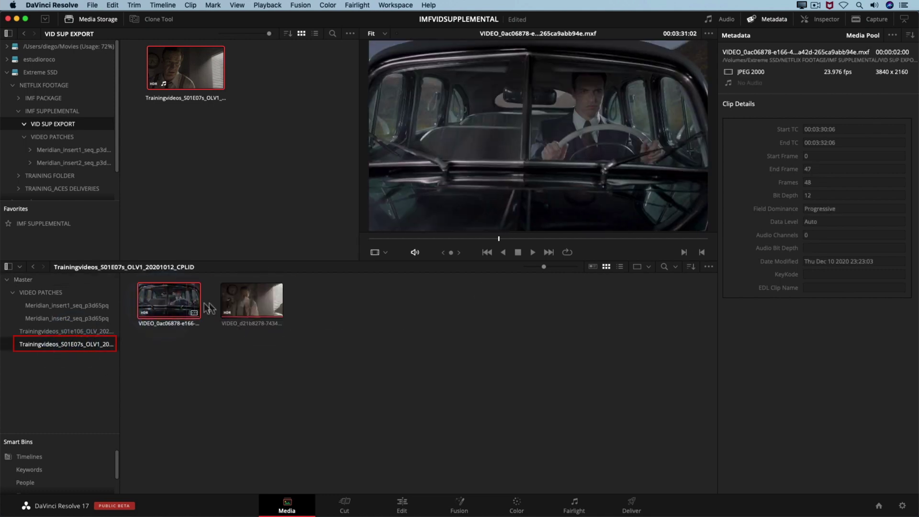
pyautogui.click(244, 306)
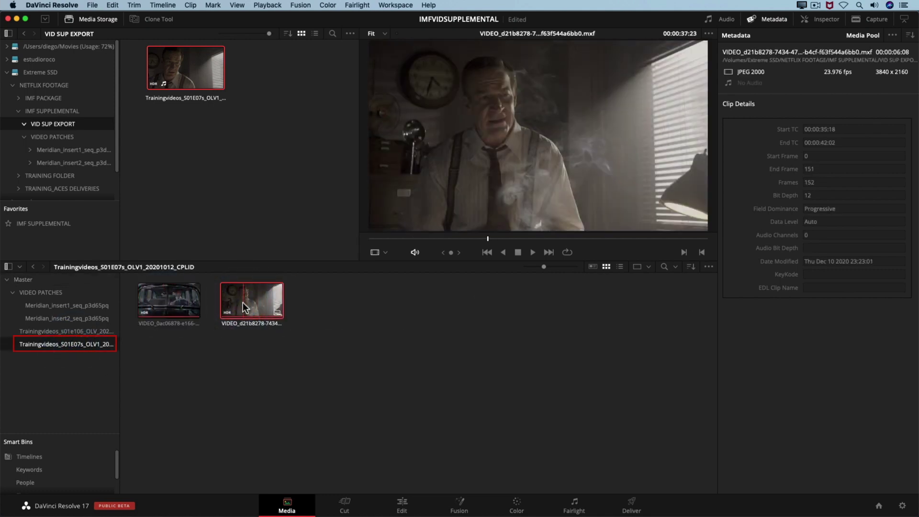
pyautogui.click(189, 307)
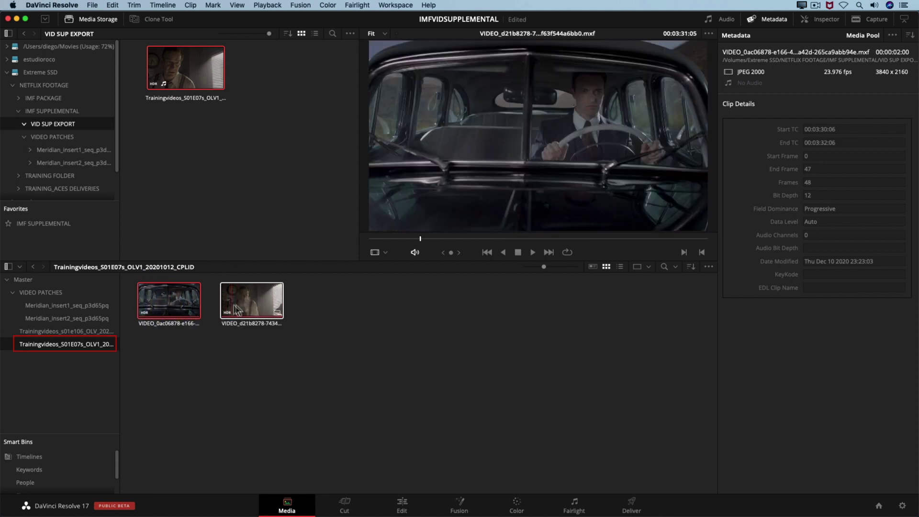
pyautogui.click(236, 309)
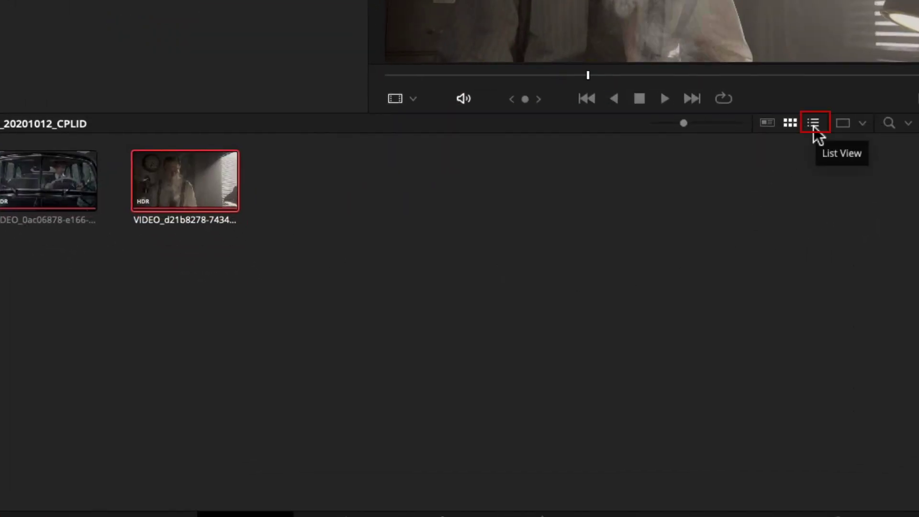
# - Switch the media pool to List View and apply the saved qc column layout
pyautogui.click(814, 125)
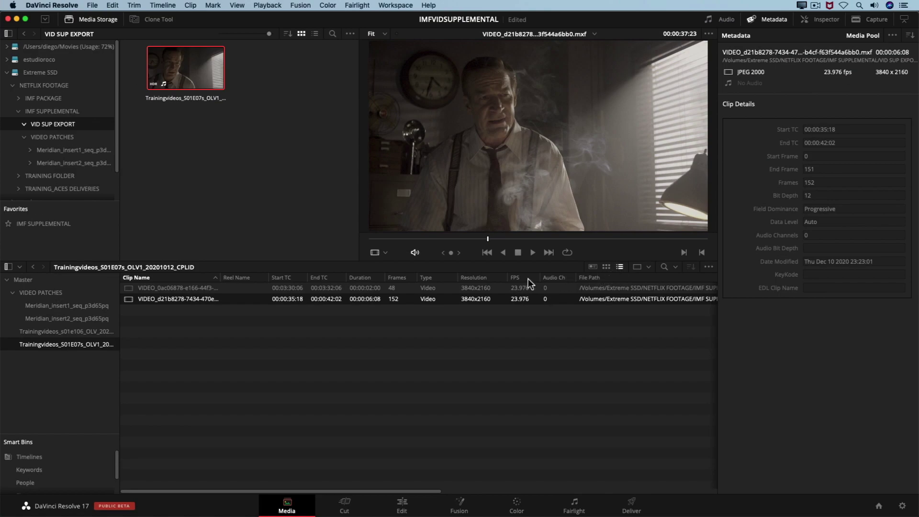
pyautogui.rightClick(528, 279)
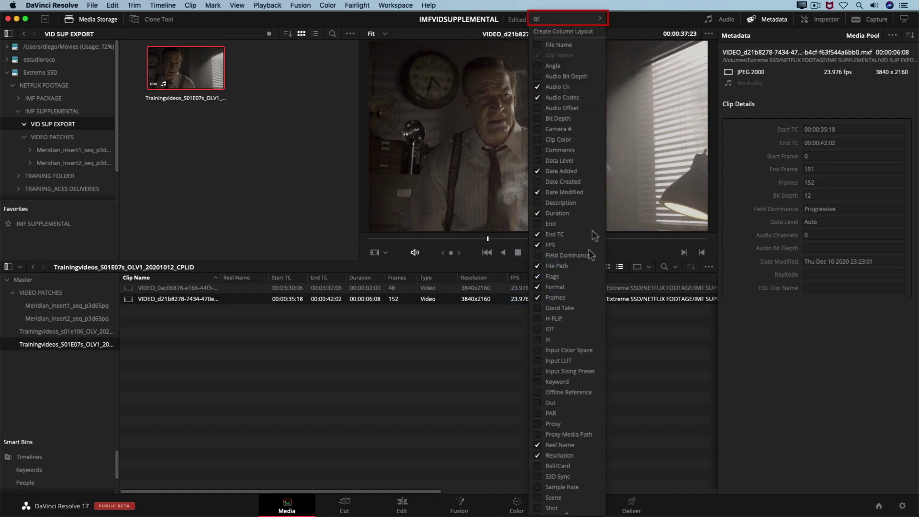
pyautogui.moveTo(571, 18)
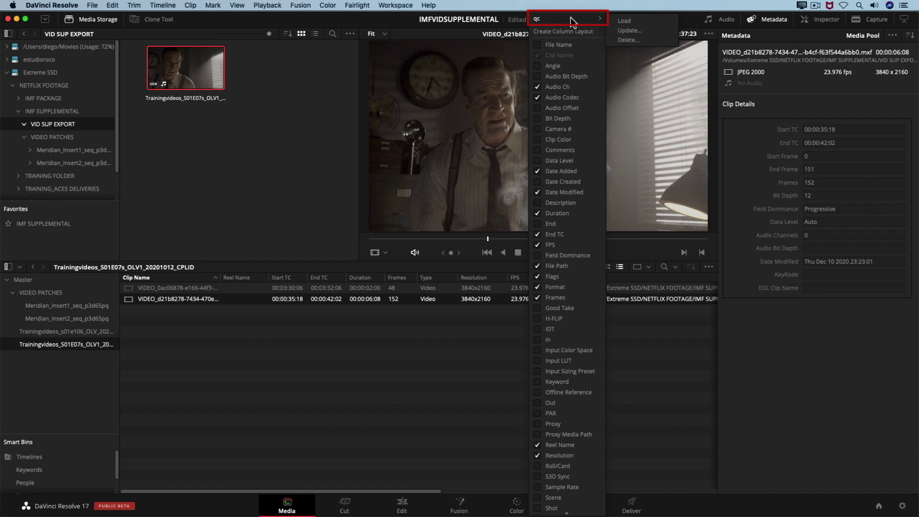
pyautogui.click(624, 21)
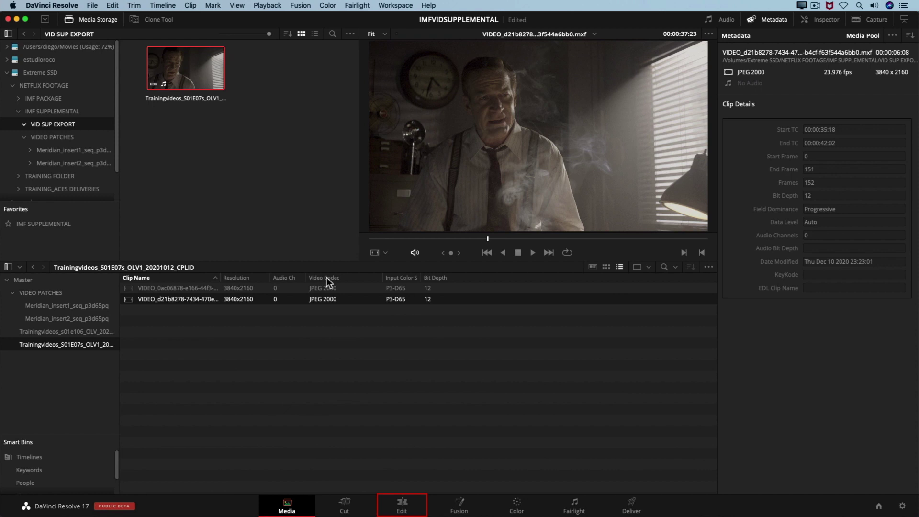
# - Play and scrub the QCVIDEOSUP timeline on the Edit page, then switch to Finder
pyautogui.click(415, 508)
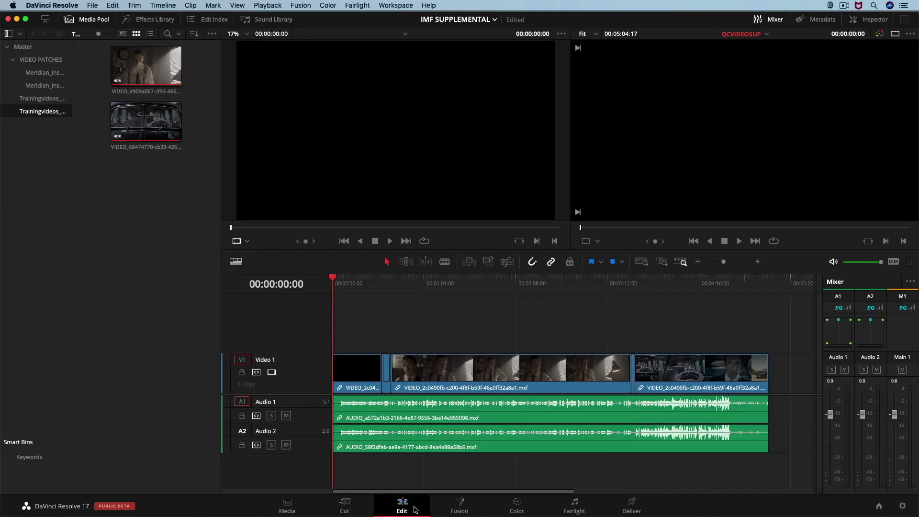
pyautogui.click(360, 282)
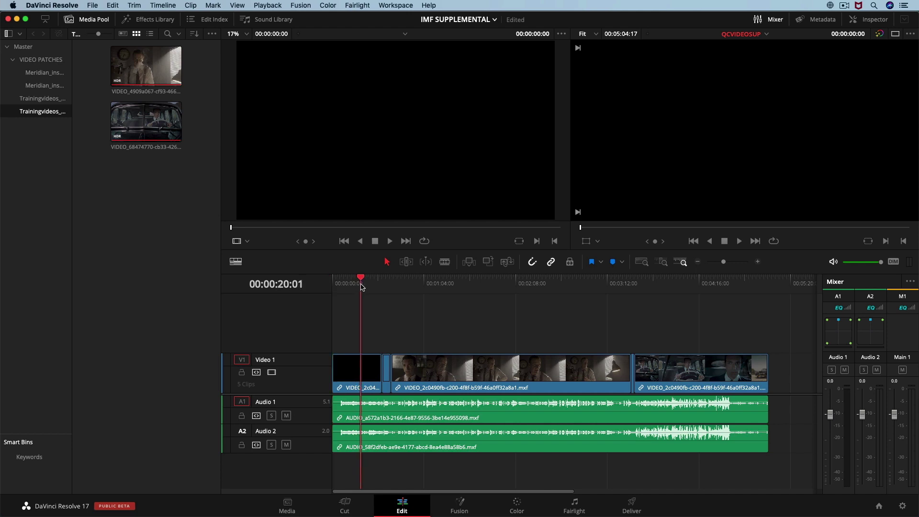
pyautogui.press('space')
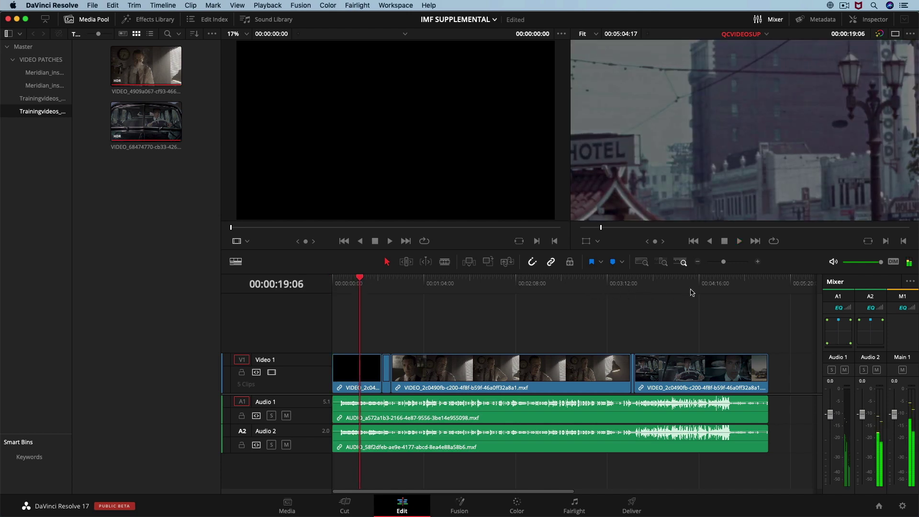
pyautogui.click(740, 284)
pyautogui.moveTo(735, 299); pyautogui.dragTo(716, 300)
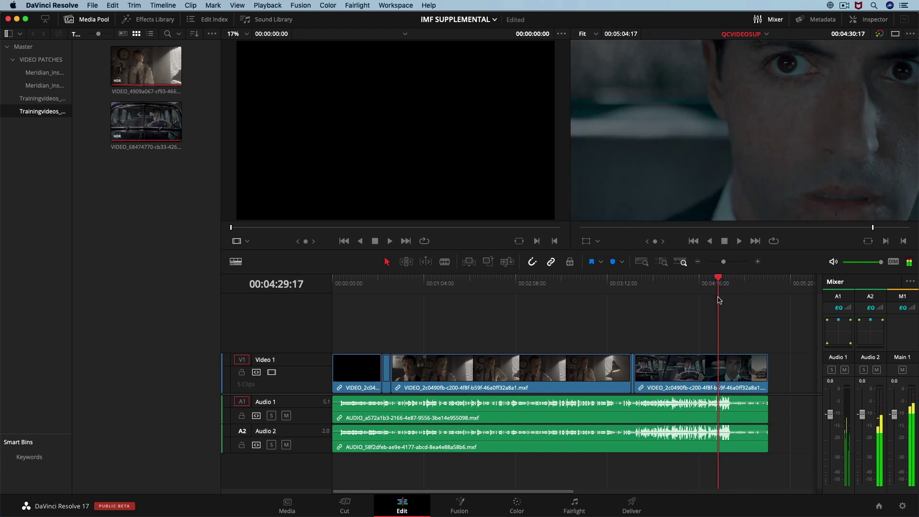
pyautogui.moveTo(637, 294); pyautogui.dragTo(637, 293)
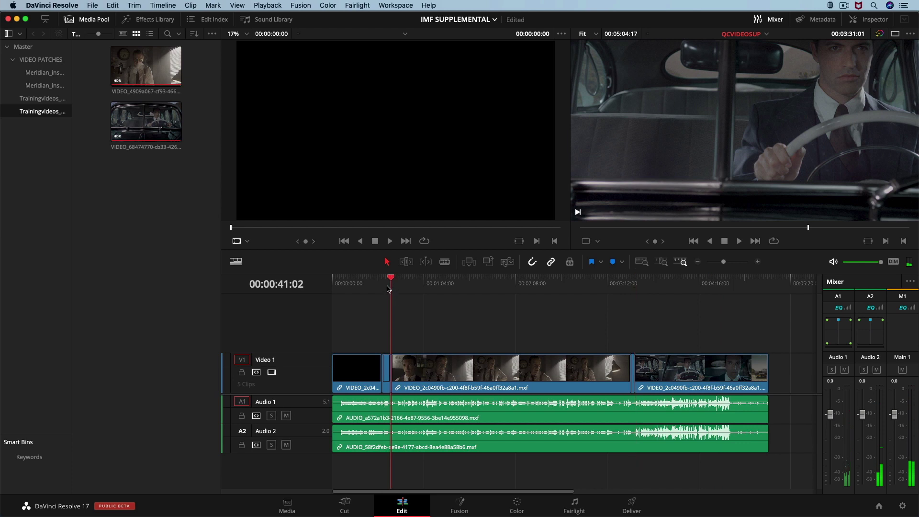
pyautogui.moveTo(393, 283); pyautogui.dragTo(382, 282)
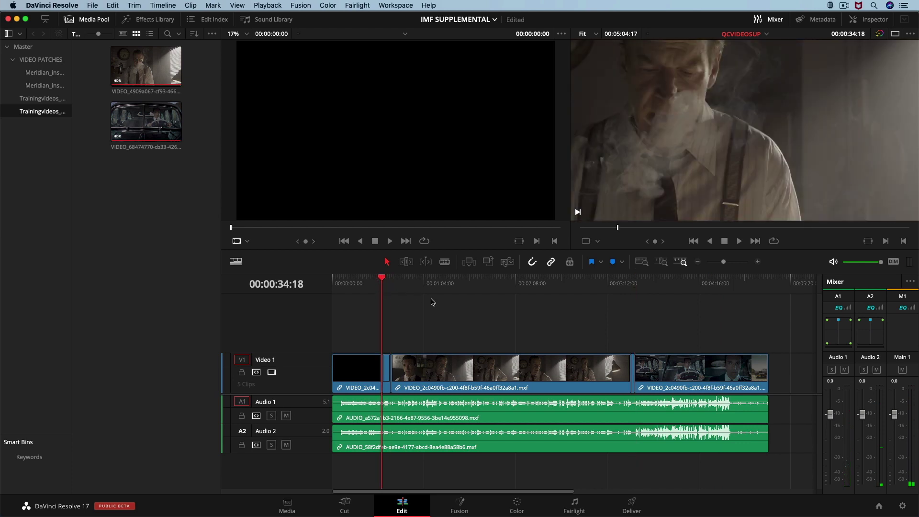
pyautogui.press('super+Tab')
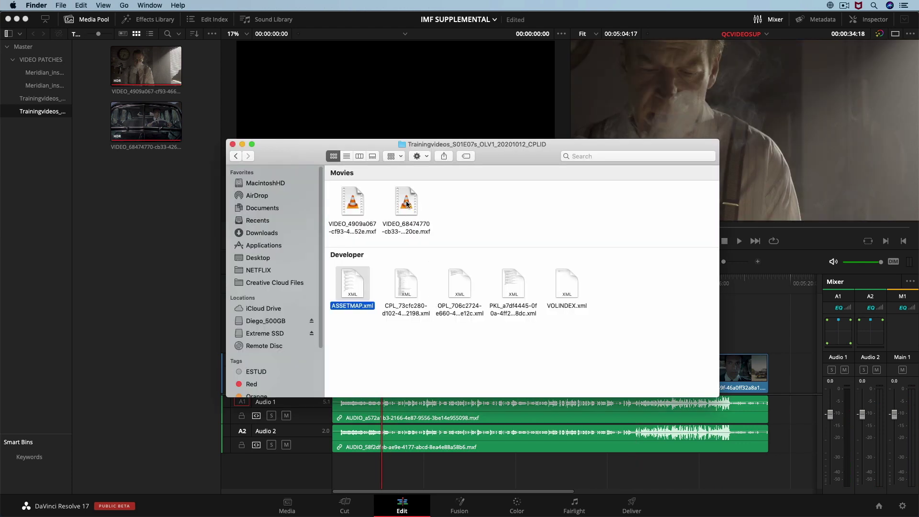
# - Select the first VIDEO MXF file in the rendered package folder
pyautogui.click(358, 204)
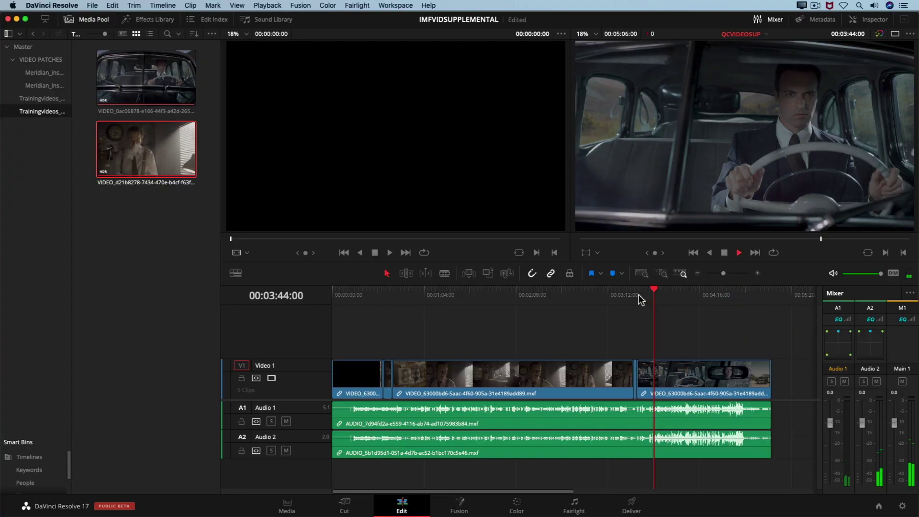
# - Play the QCVIDEOSUP timeline from about 00:03:44 to review the car-driving shot with audio
pyautogui.press('space')
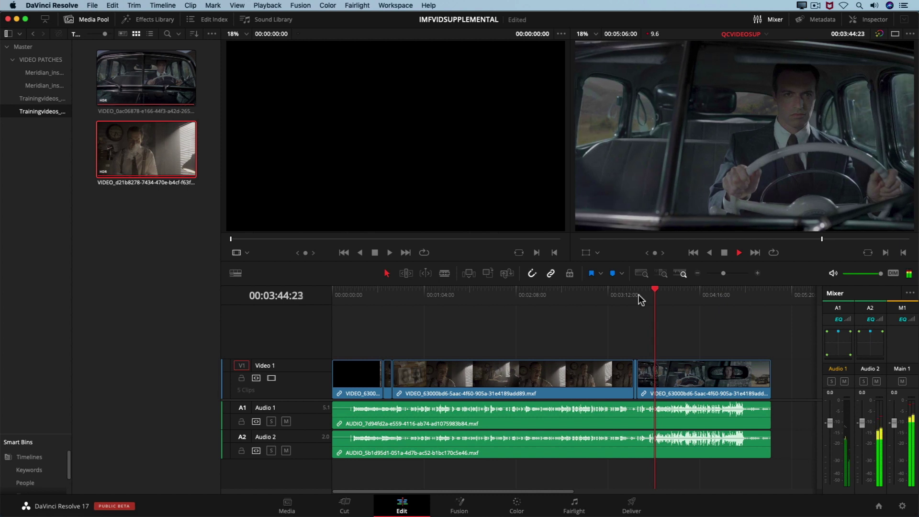